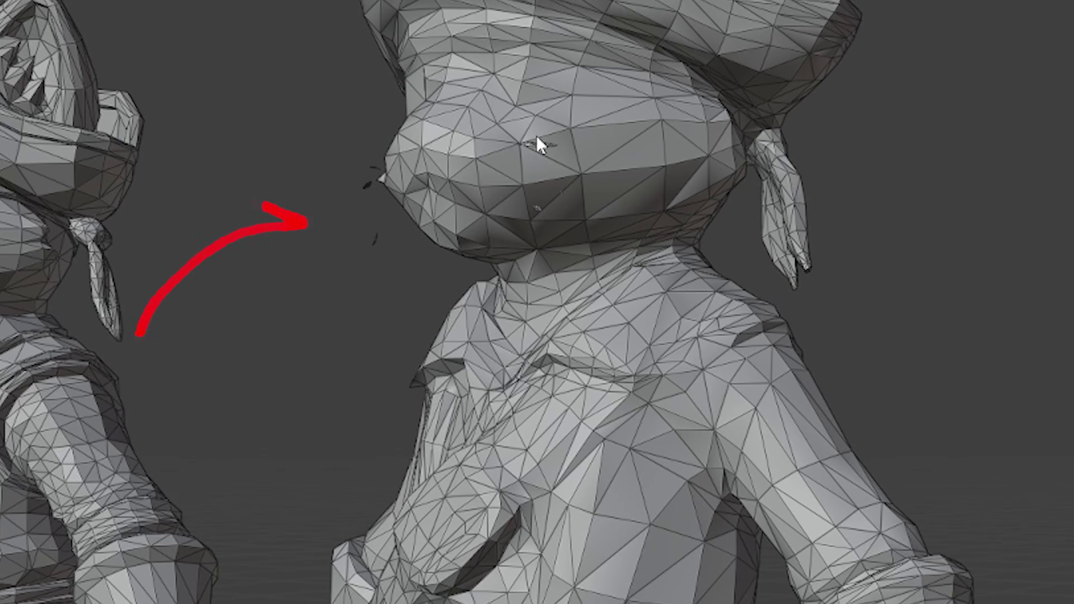
middle_drag(471, 185, 466, 172)
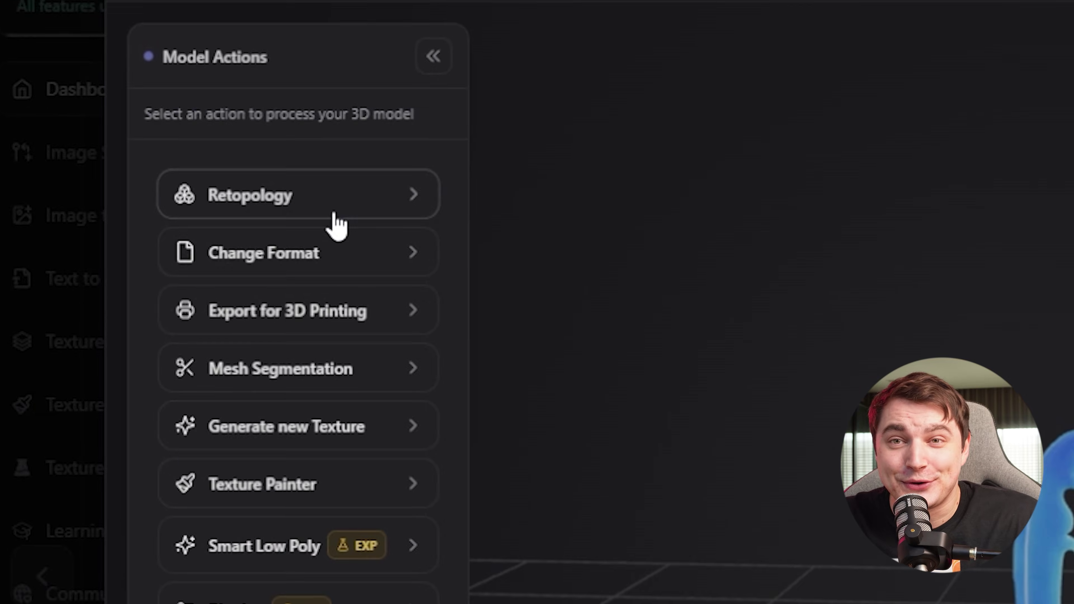
- Start a retopology of the sword model and open the Pro remesh options
click(177, 167)
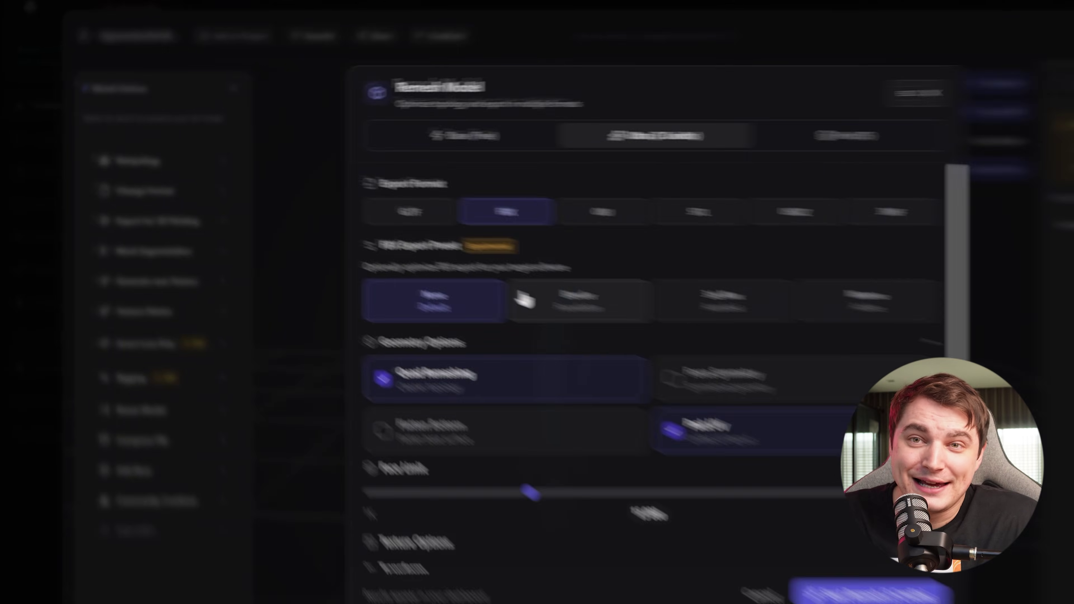
click(699, 135)
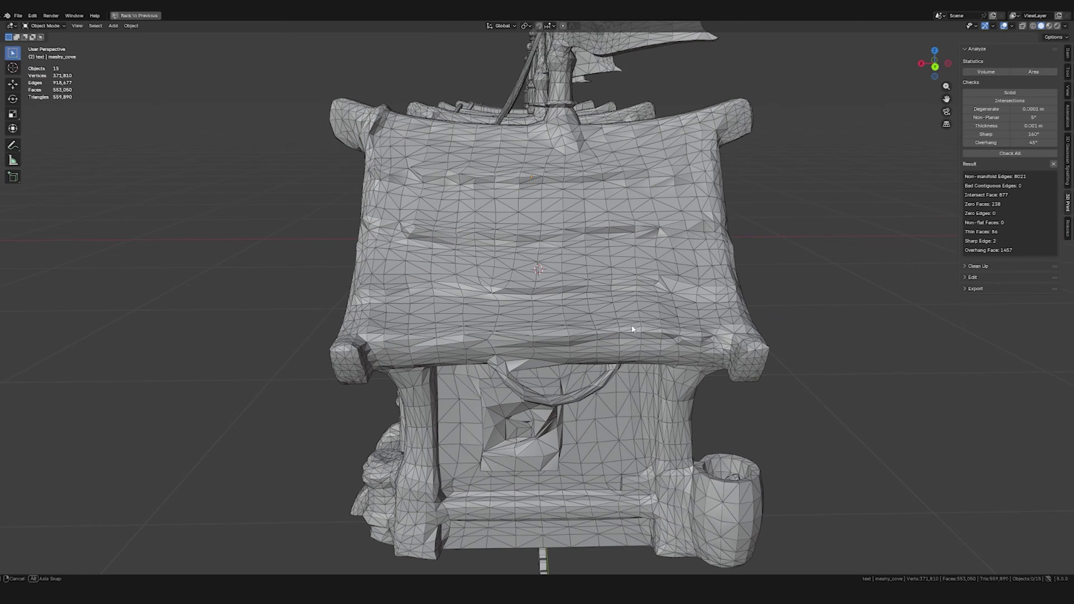
mouse_move(631, 325)
middle_down()
mouse_move(695, 314)
mouse_move(649, 327)
mouse_move(618, 315)
middle_up()
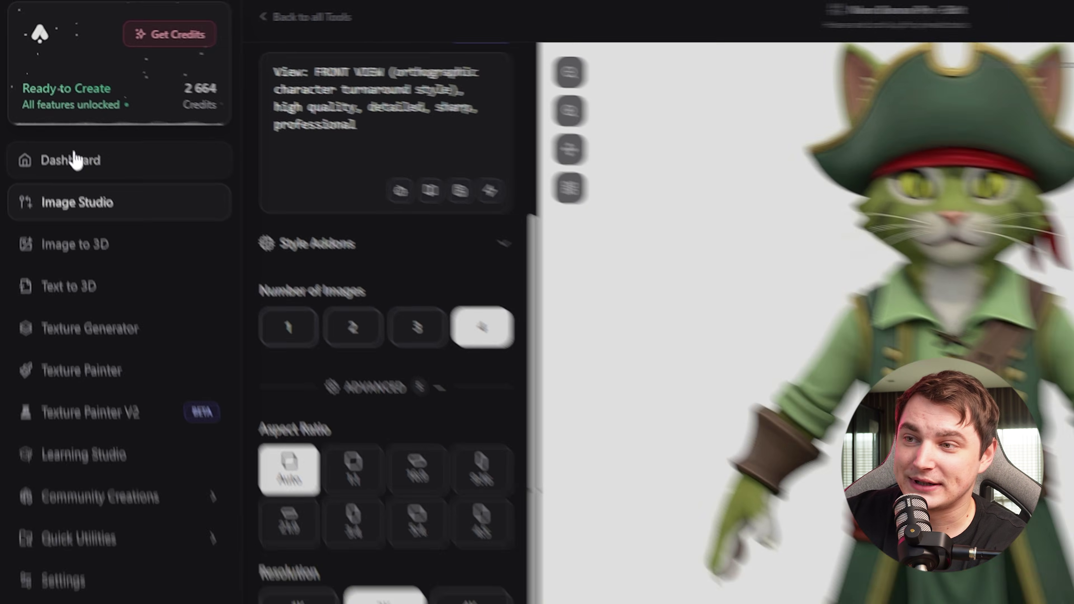
- Open the Image Studio utilities and remove the background from the pirate cat's front-view image
click(88, 245)
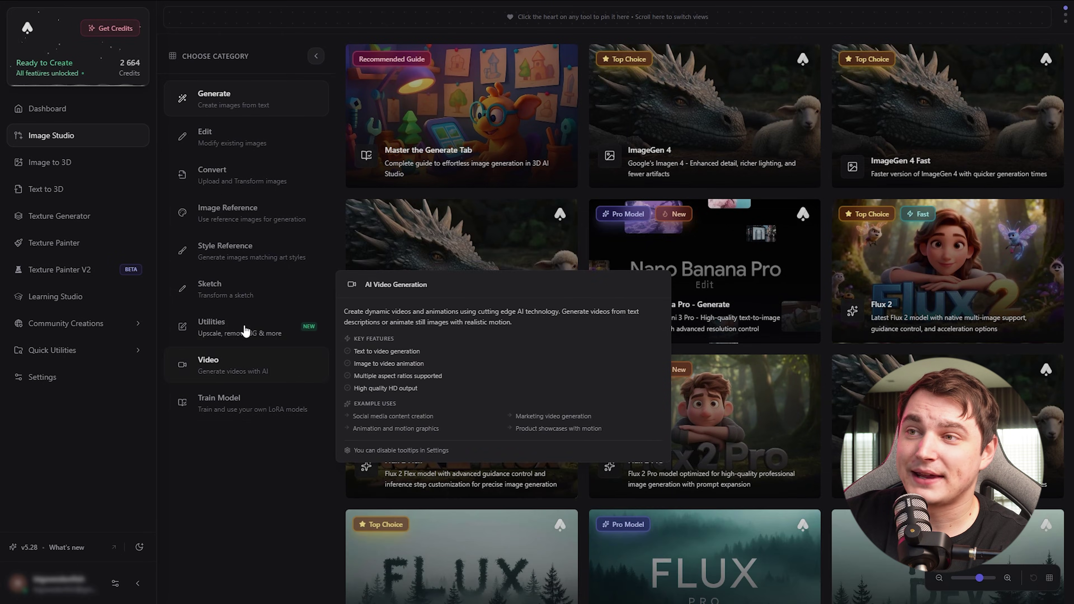
click(250, 328)
click(497, 144)
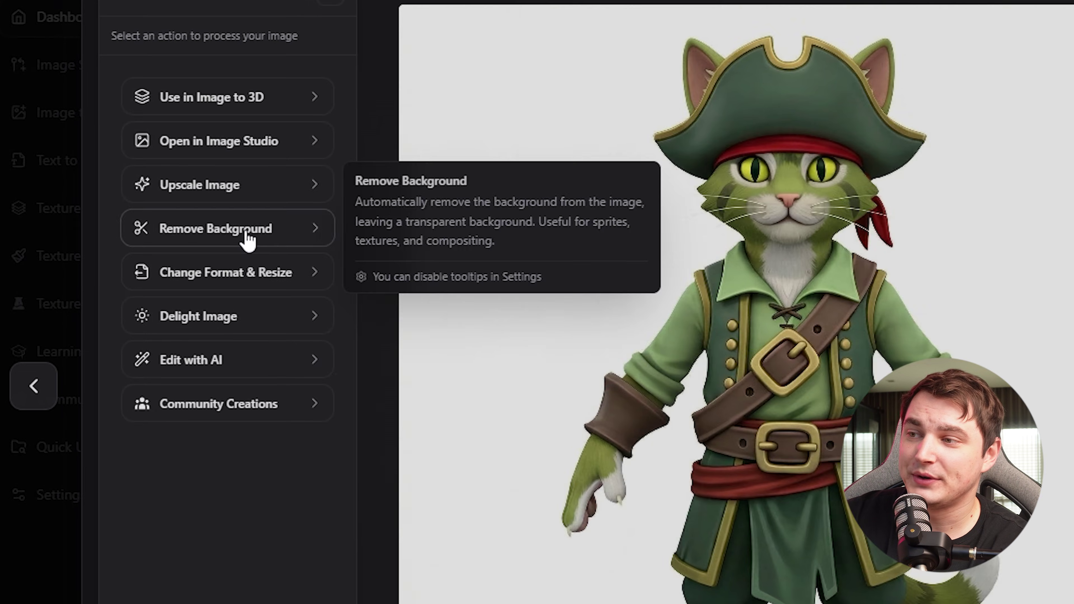
click(245, 231)
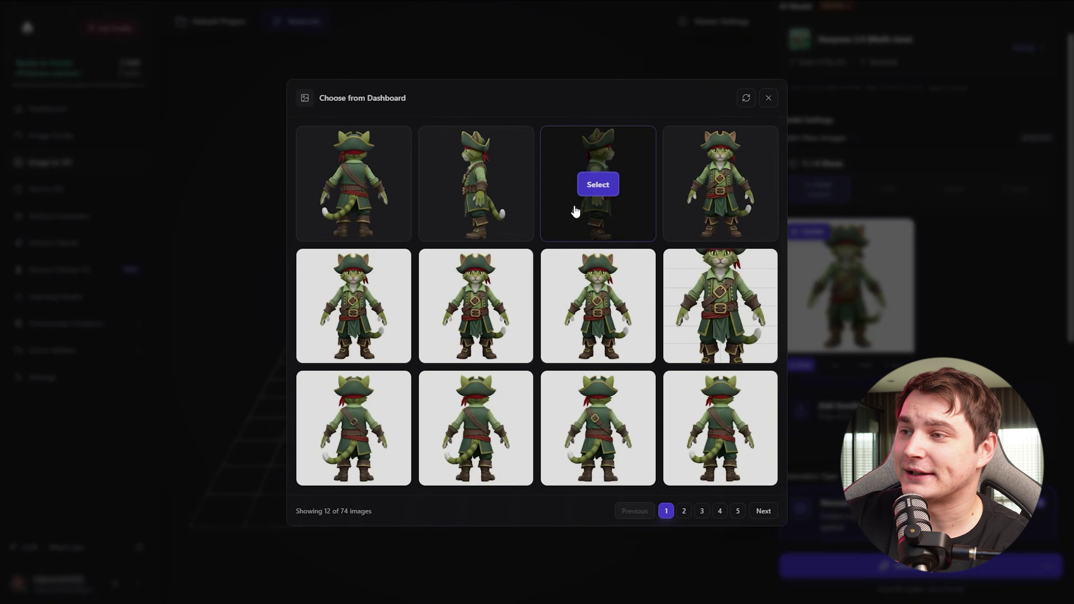
- Add the pirate cat's side view from the dashboard images to the multi-view set for Image to 3D
click(598, 184)
scroll(918, 254, down, 3)
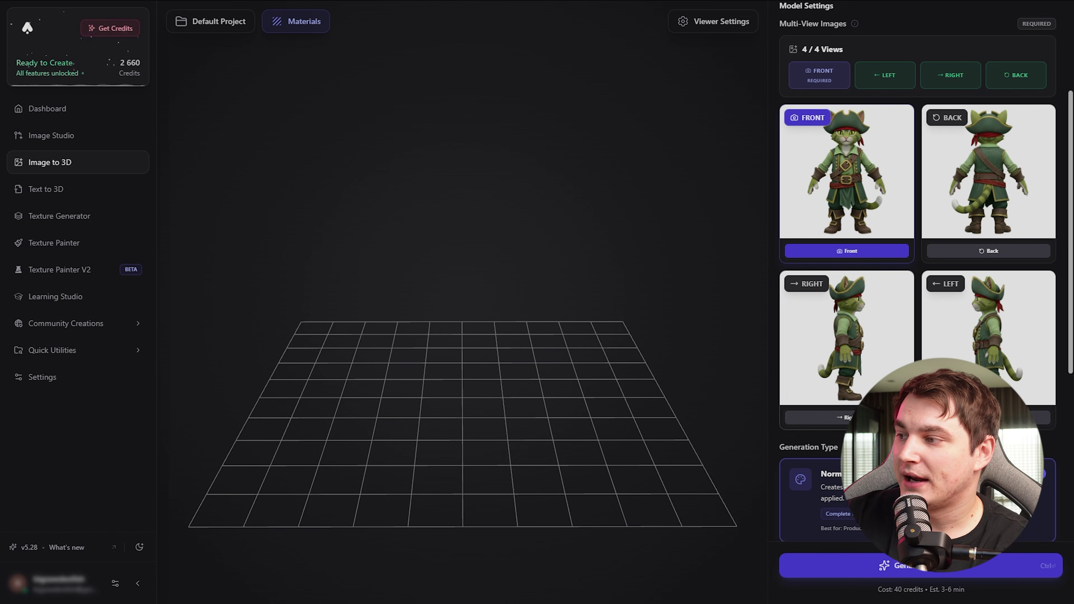
- Generate the pirate cat 3D model from the four views with PBR materials and the automatic face count
scroll(903, 430, down, 6)
scroll(942, 334, up, 1)
scroll(948, 307, down, 1)
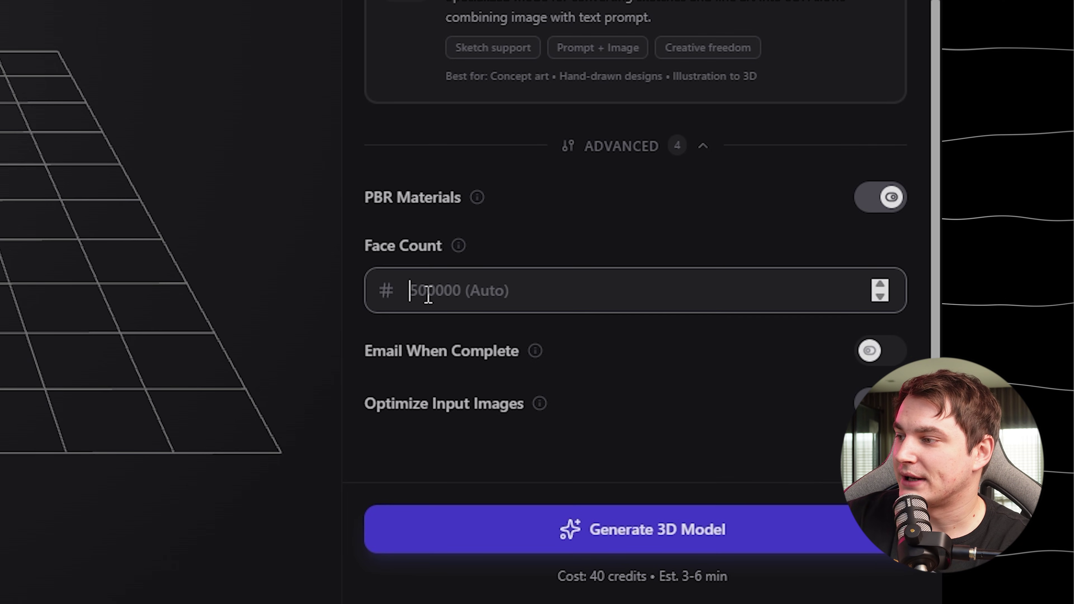
scroll(433, 294, up, 4)
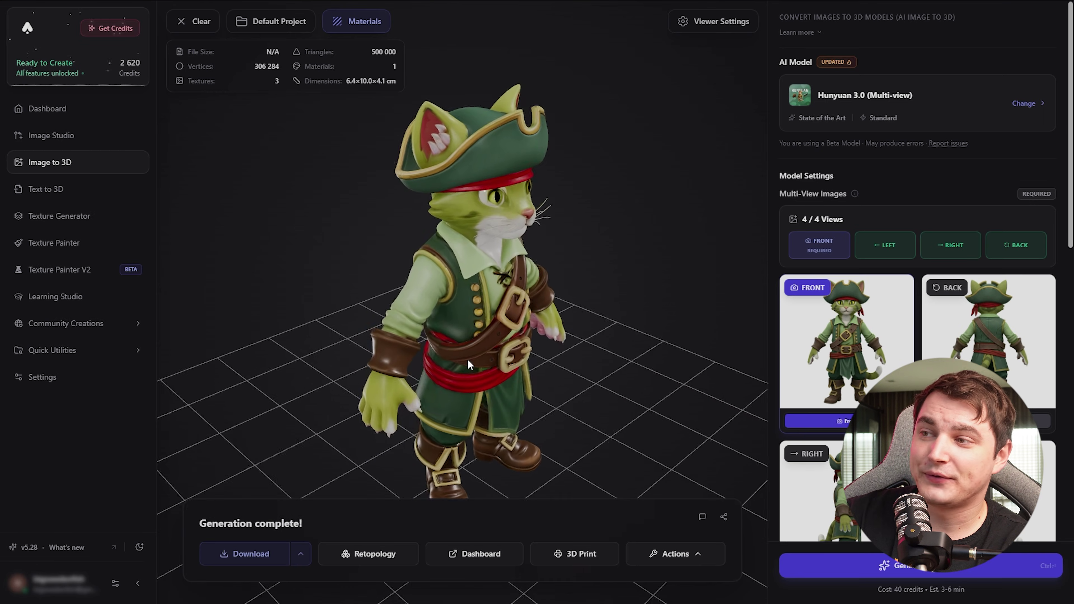
scroll(468, 364, up, 5)
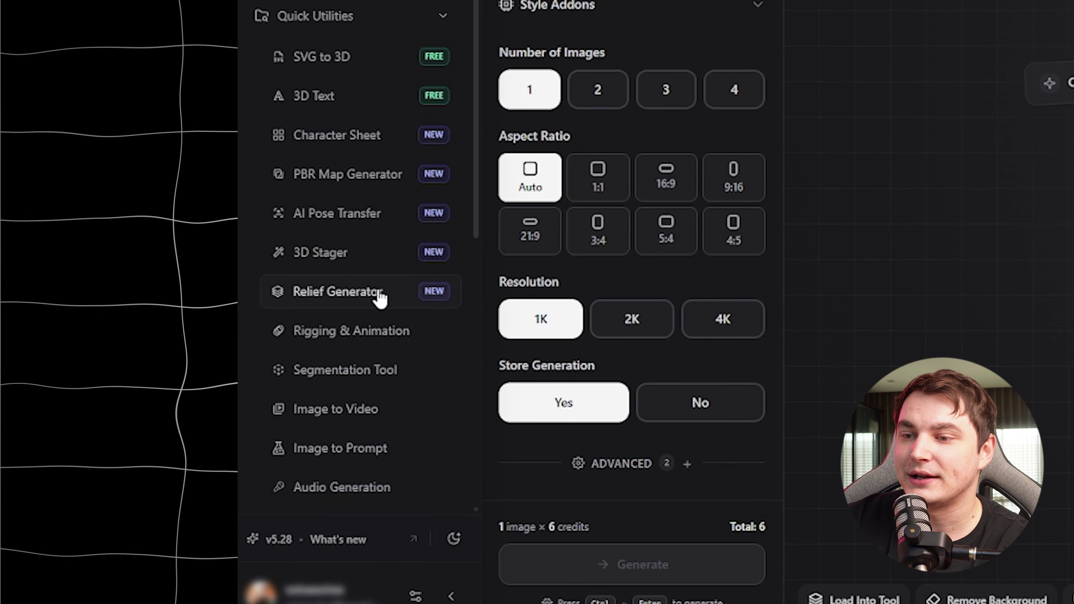
- Open the Remesh Tool from the quick utilities
scroll(381, 298, down, 4)
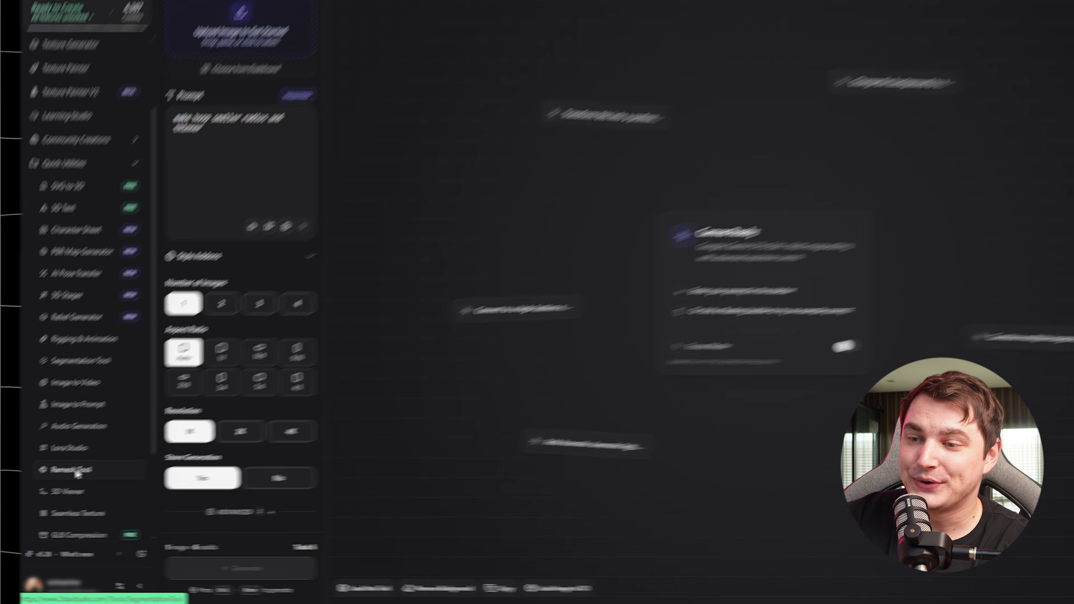
click(329, 387)
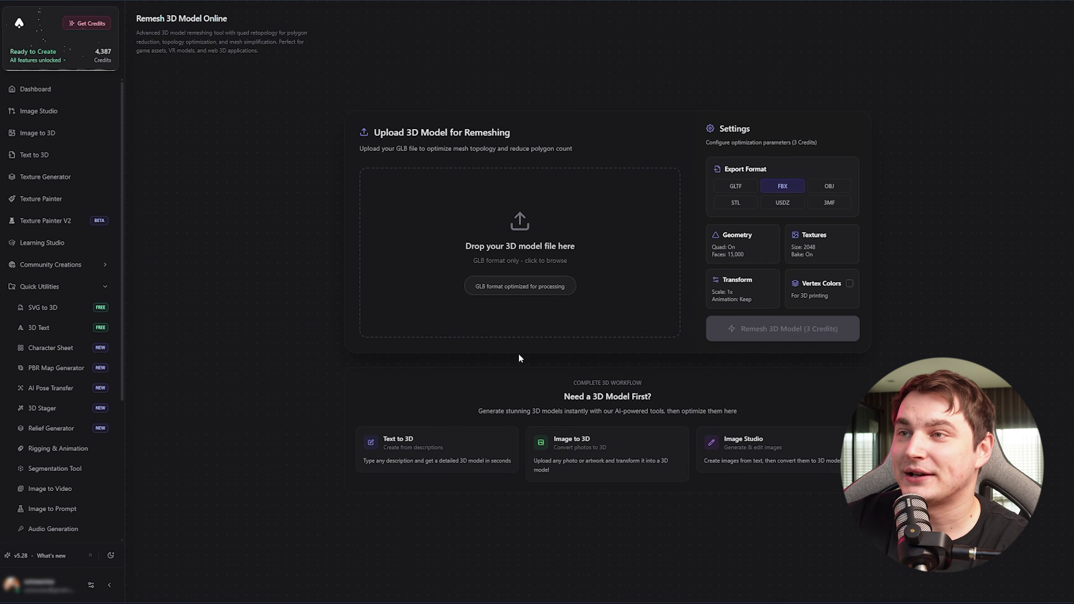
scroll(72, 474, down, 1)
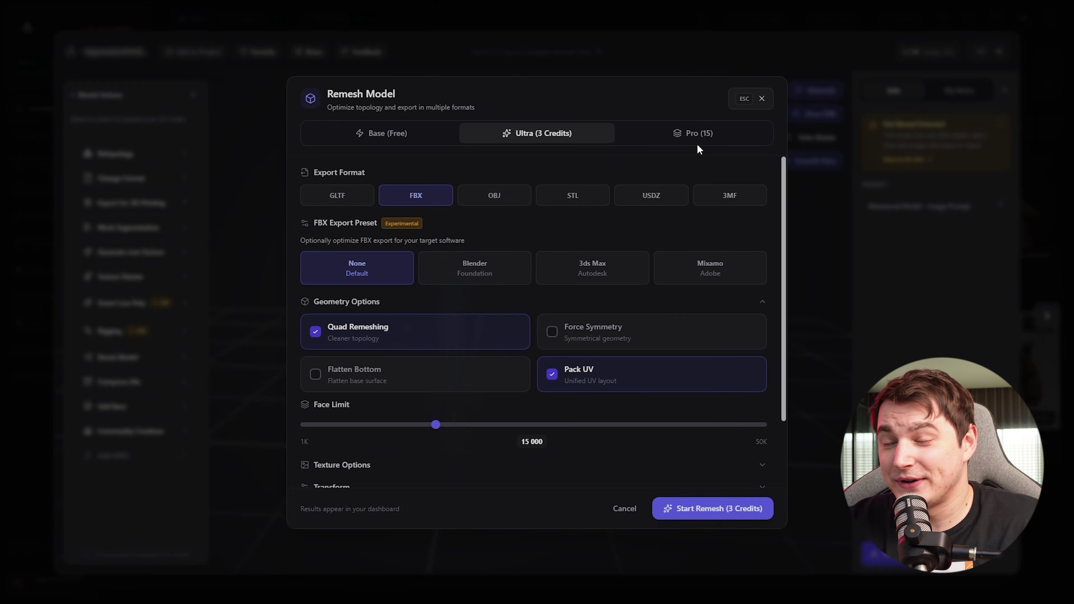
- Choose the Pro mode for remeshing the model
click(697, 138)
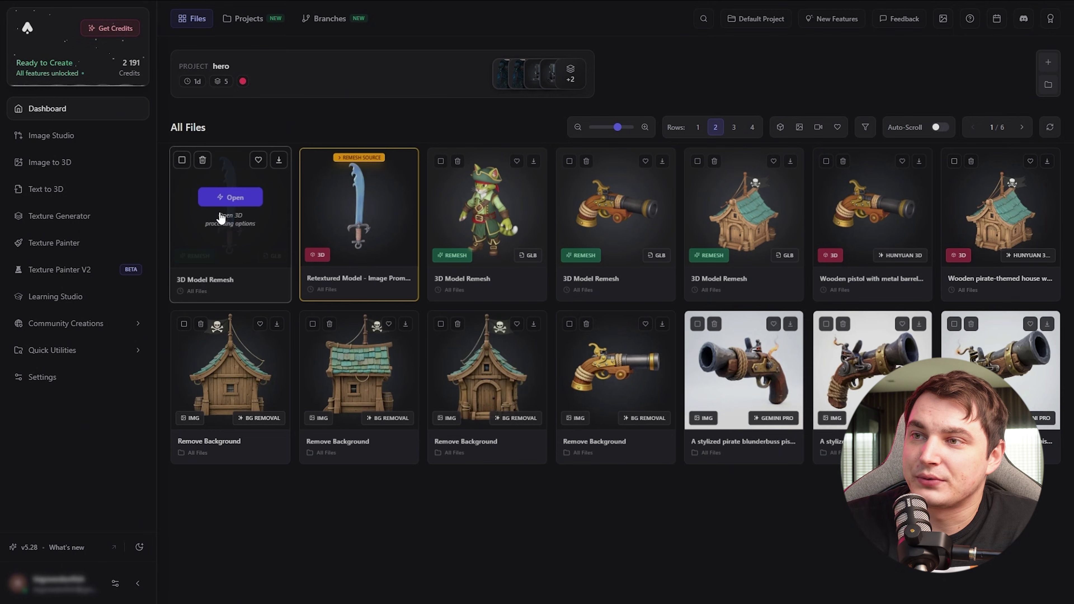
- Open the remeshed sword from the dashboard and inspect it from several sides
click(232, 239)
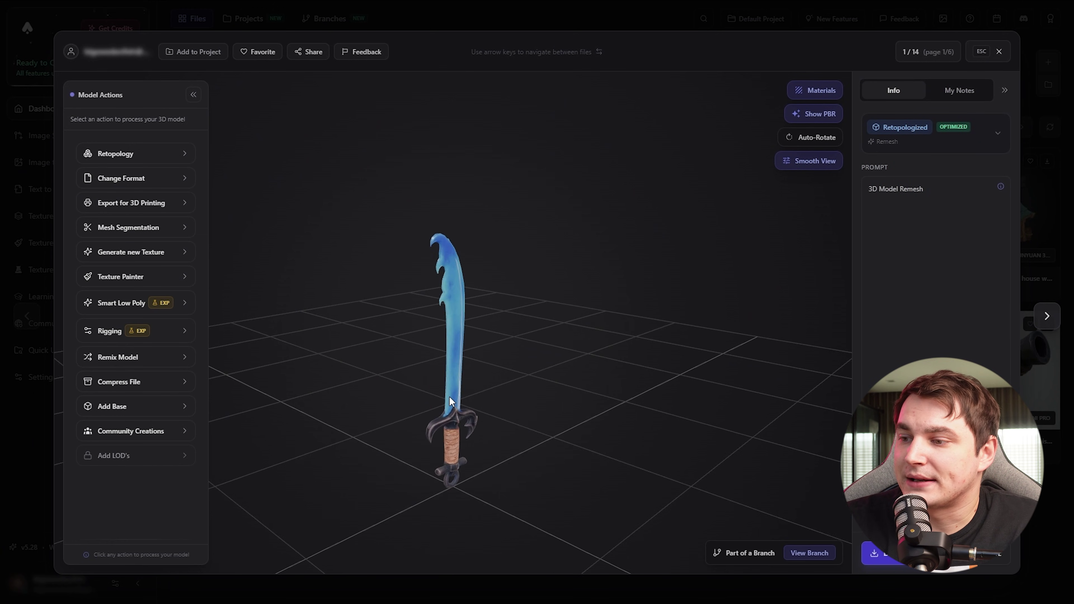
drag(449, 400, 636, 363)
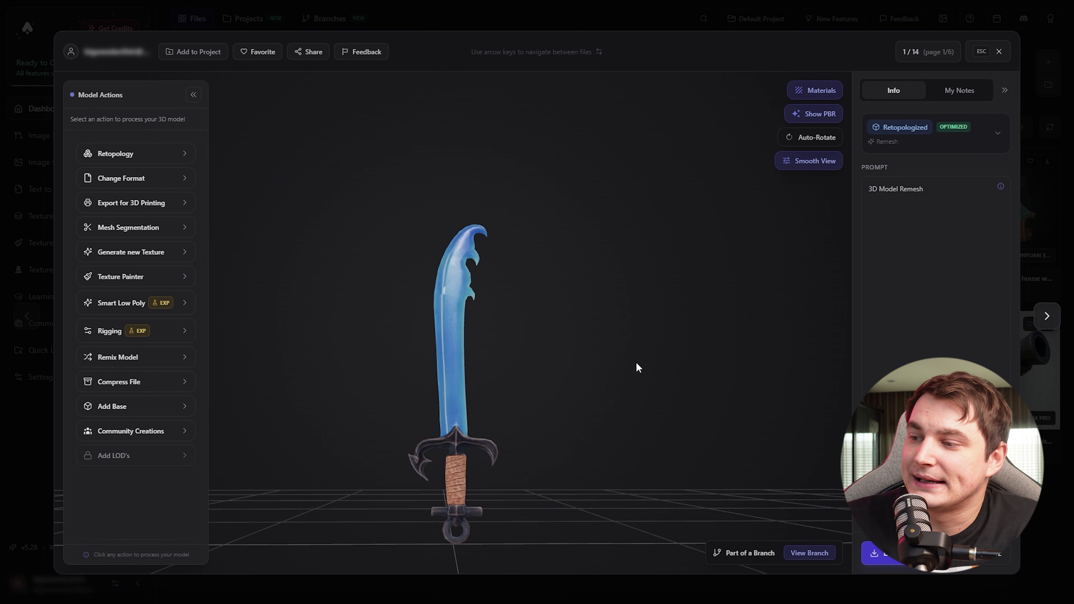
drag(408, 376, 608, 381)
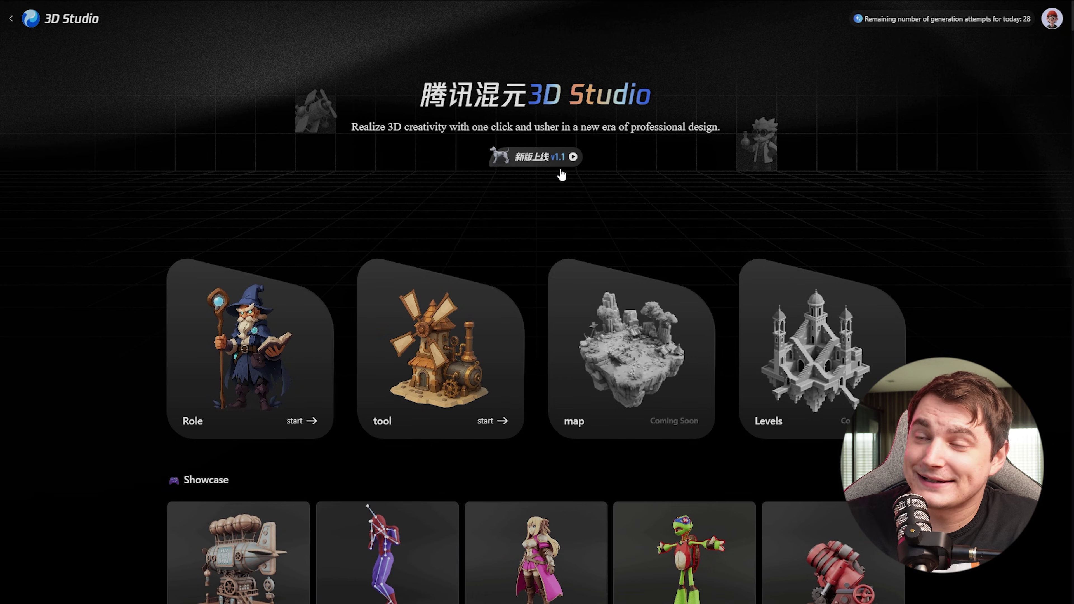
- Switch to Tencent Hunyuan 3D Studio, enter its workspace and open Low-mode topology
click(573, 157)
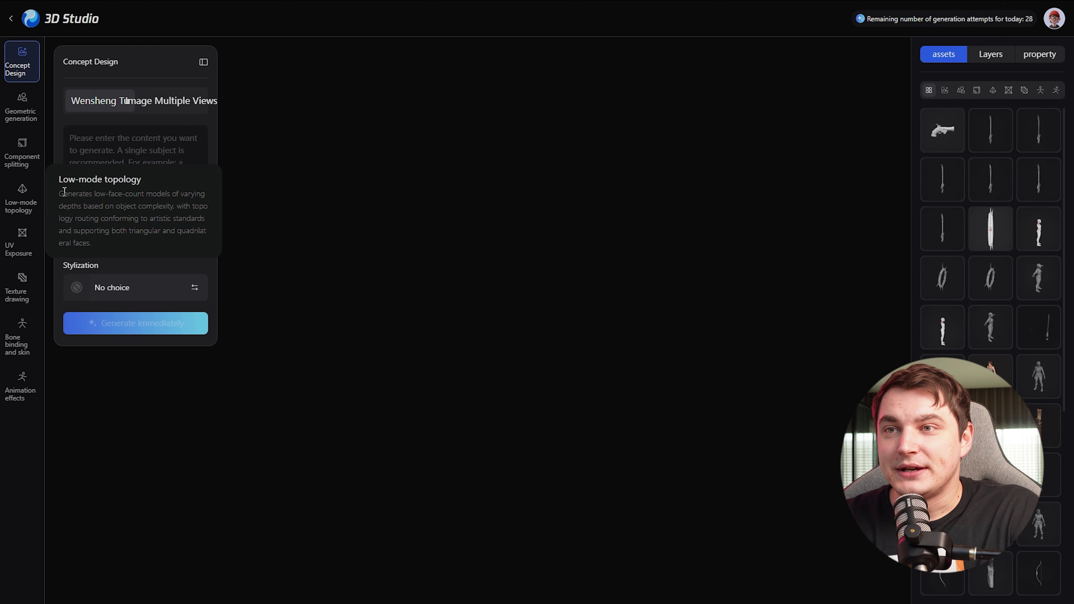
click(22, 194)
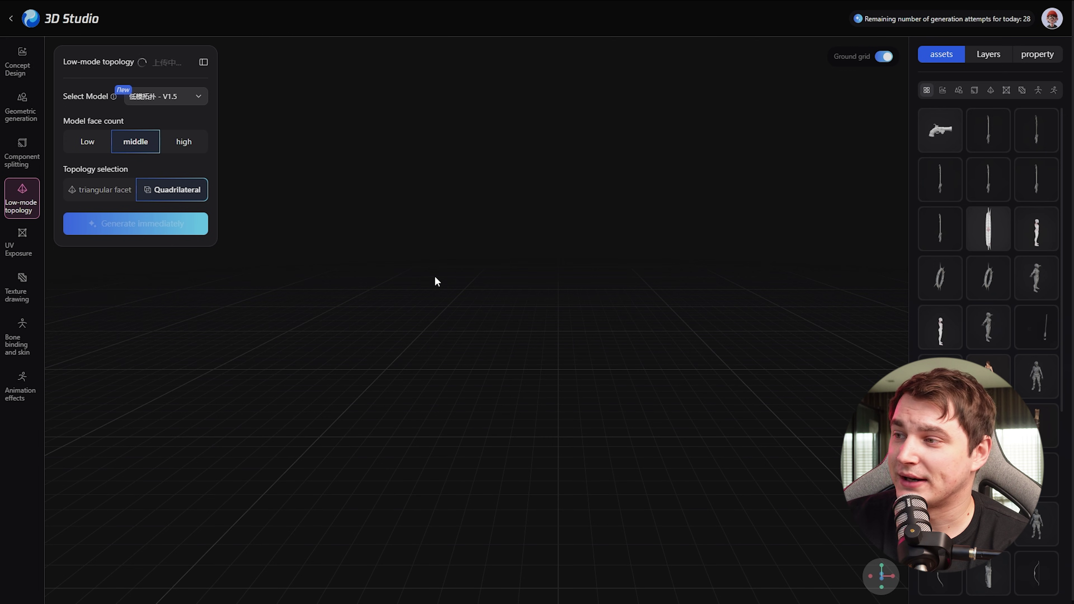
- Generate a quadrilateral retopology of the pirate cat with the V1.5 model and the Low face count
click(176, 102)
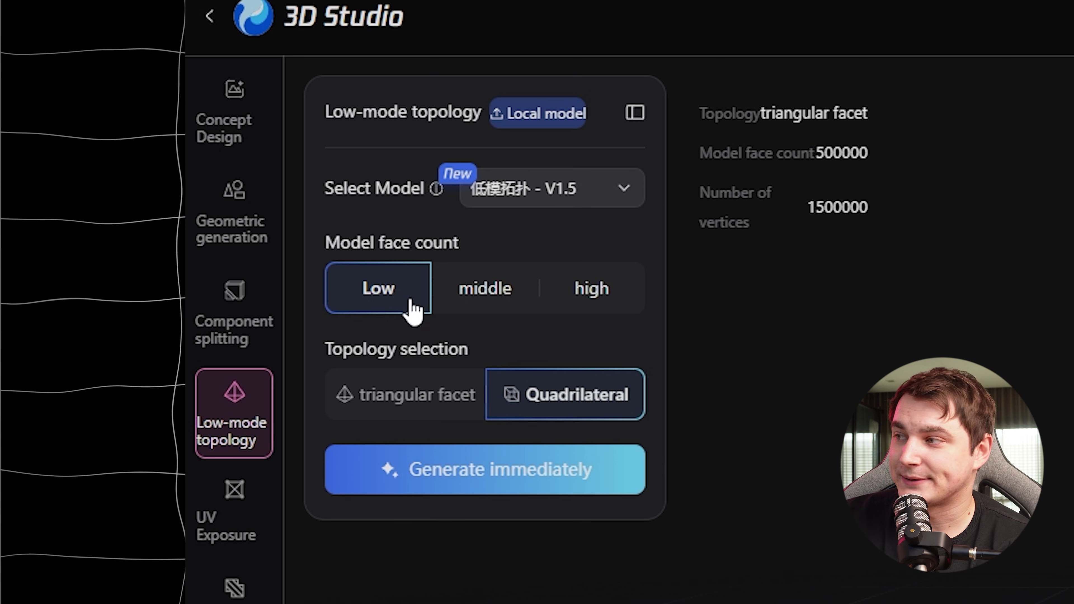
click(541, 468)
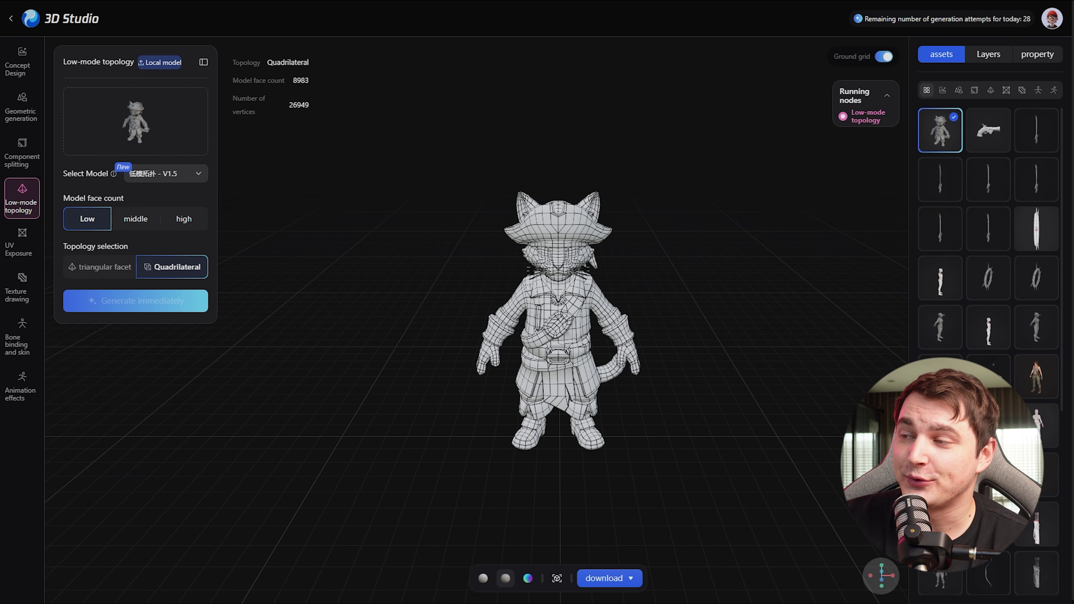
- Inspect the pirate cat's quad wireframe up close from different angles
scroll(521, 342, up, 5)
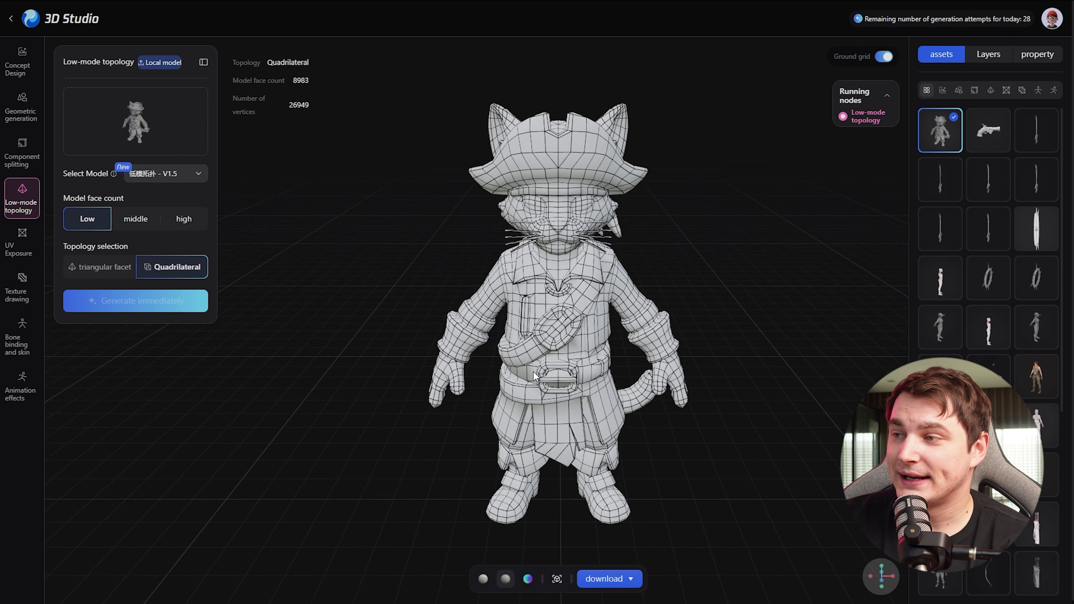
drag(542, 303, 654, 367)
drag(574, 366, 635, 195)
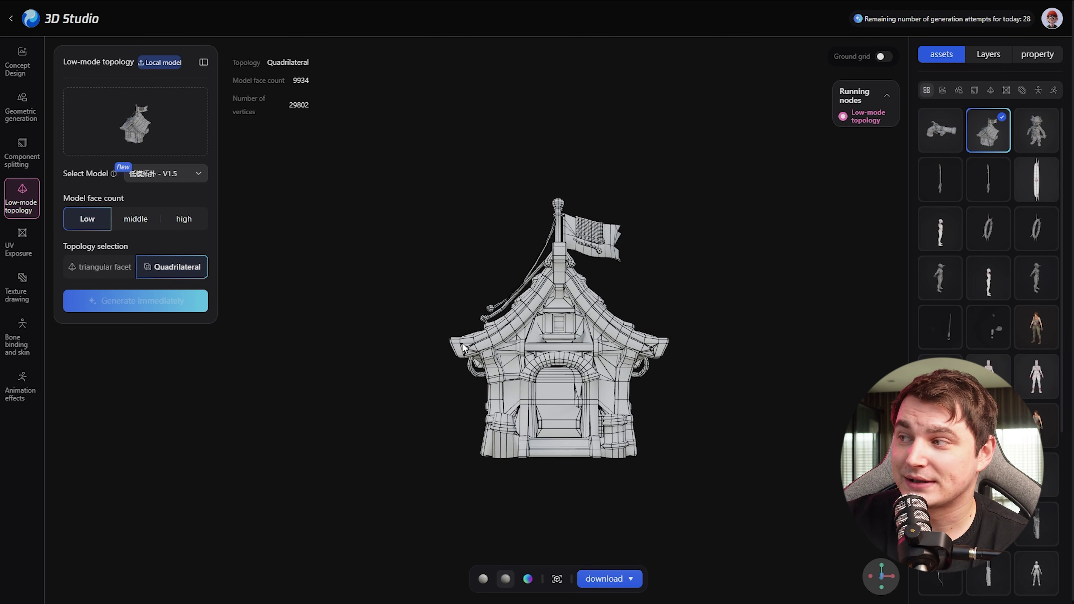
- Inspect the retopologized pirate house's wireframe from all sides
drag(467, 350, 579, 349)
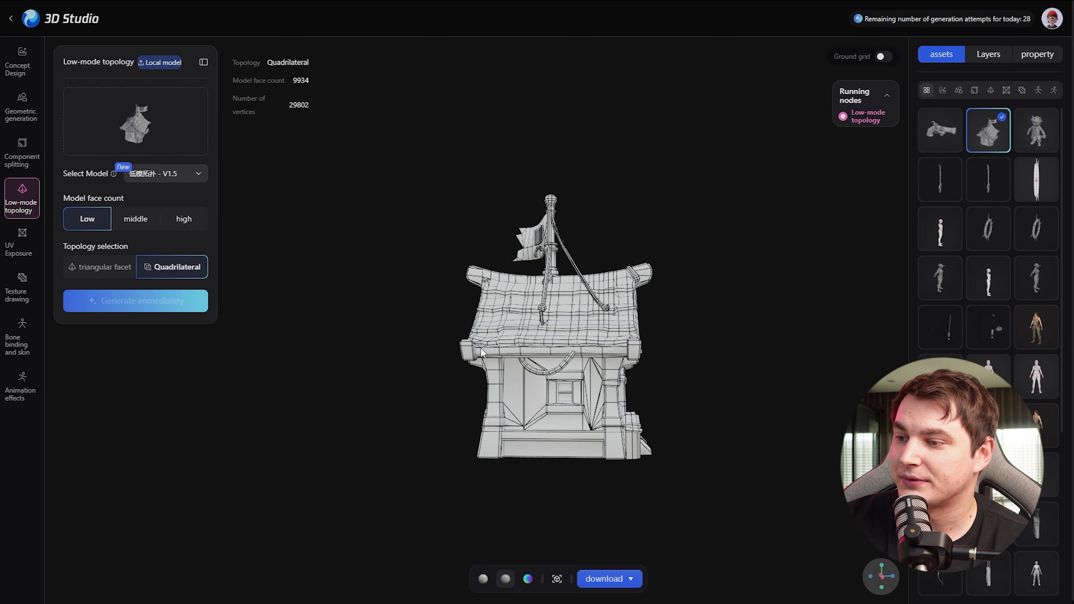
drag(495, 351, 594, 356)
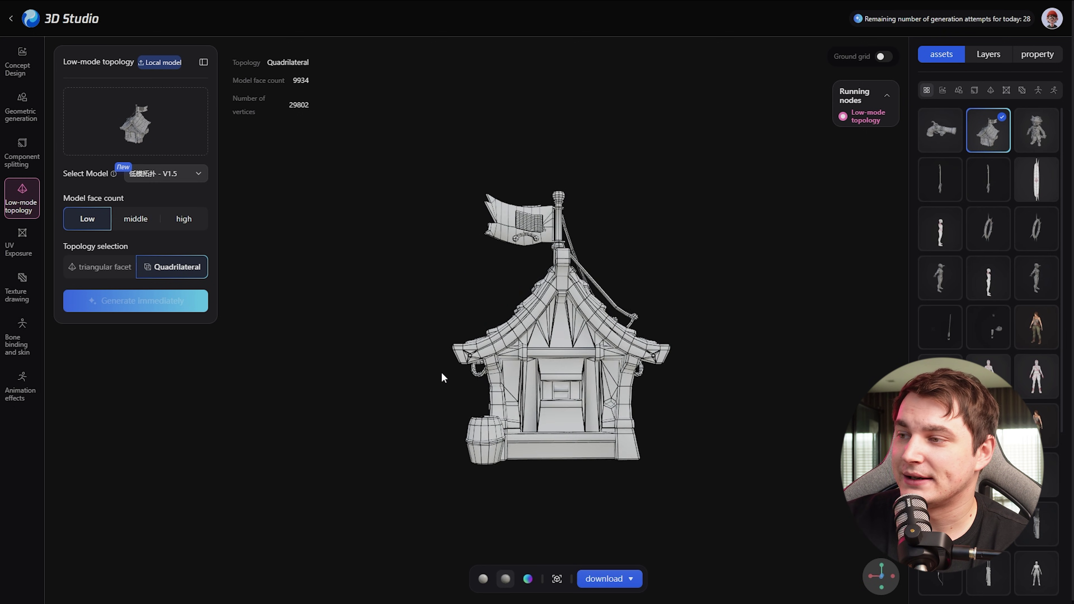
drag(441, 372, 499, 370)
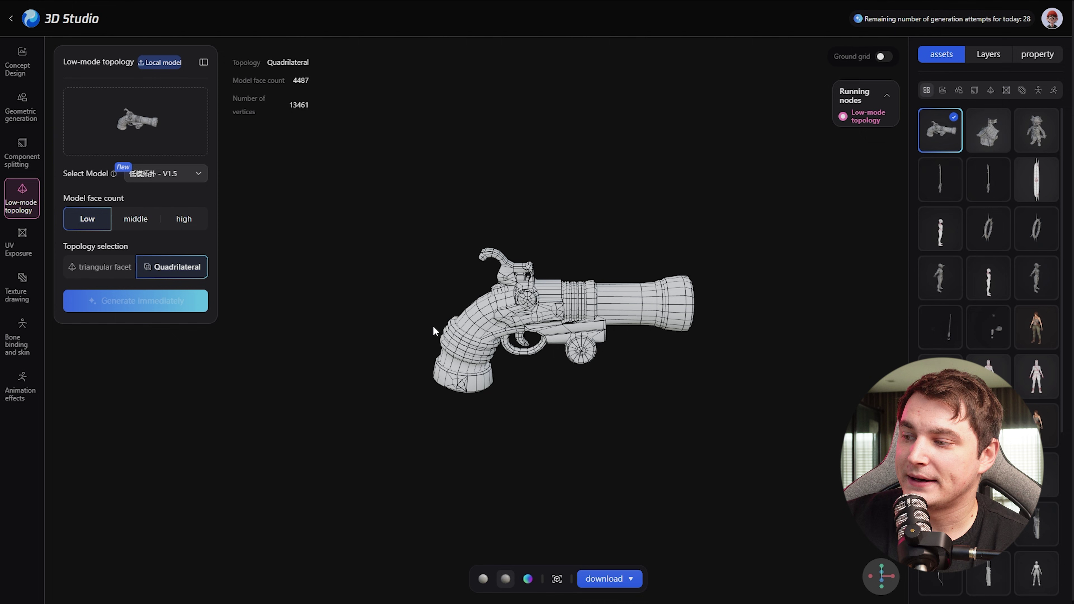
- Inspect the retopologized pistol's wireframe from different angles
drag(433, 326, 529, 338)
drag(430, 345, 569, 397)
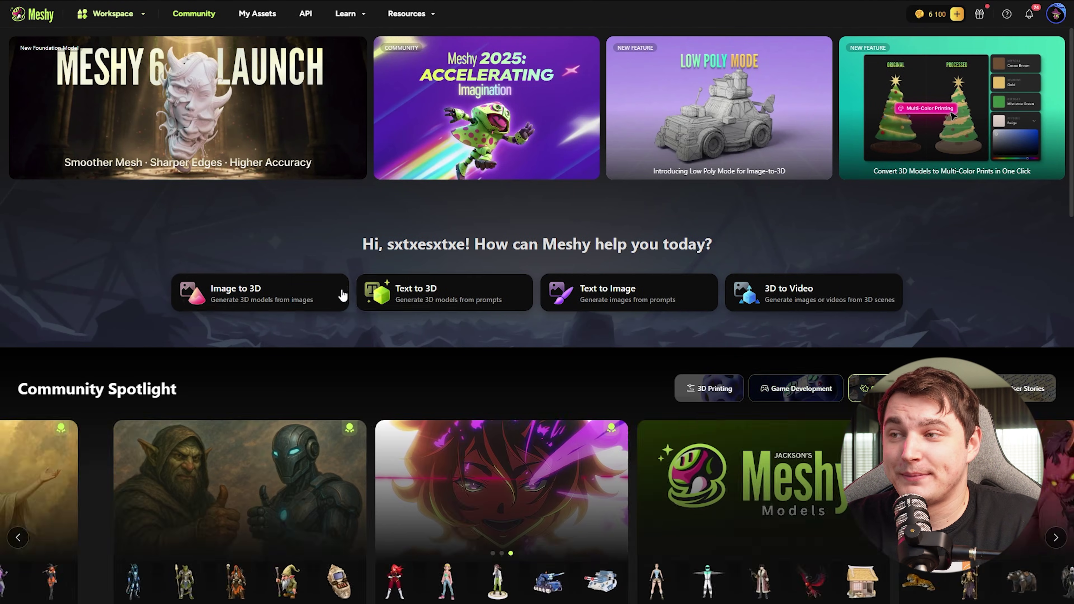
- Switch to Meshy, enter the model workspace through Text to 3D and open Remesh
click(430, 292)
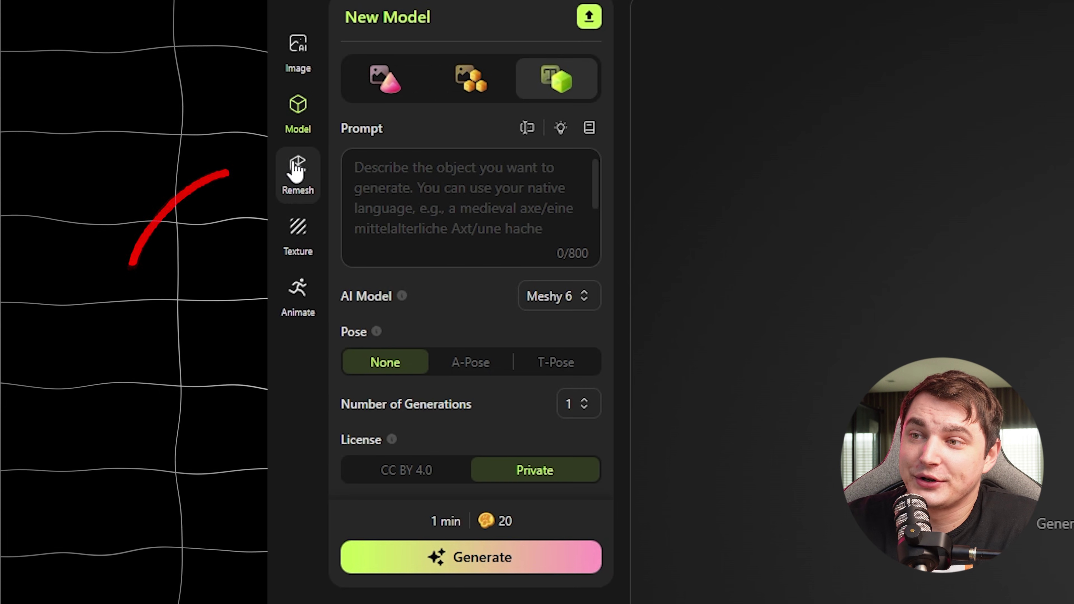
click(224, 160)
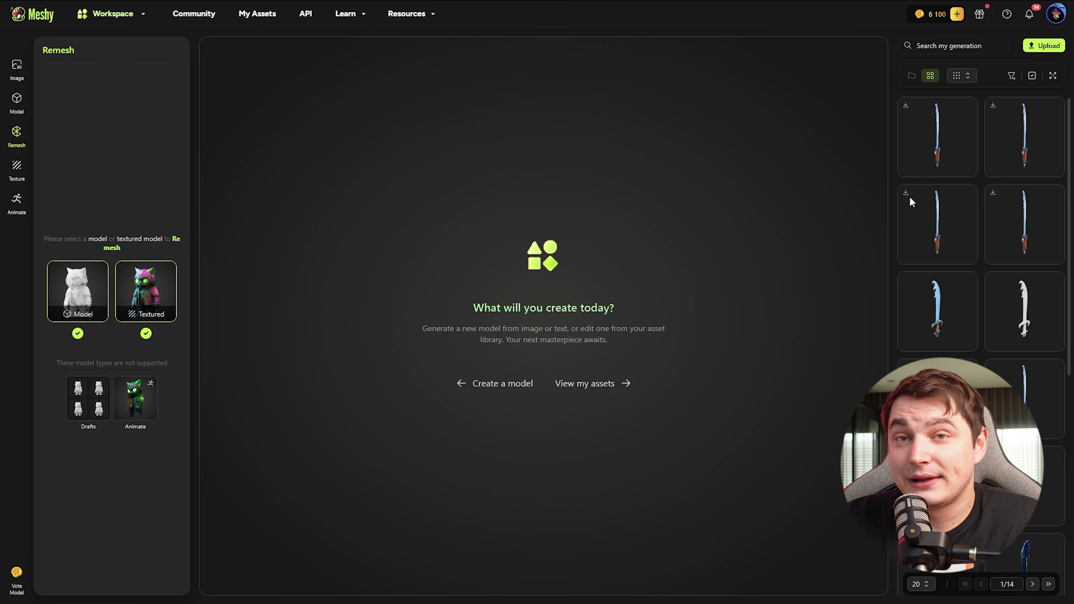
- Upload the PirateCove model with Keep Original Texture and UV enabled and the Private license
click(1042, 46)
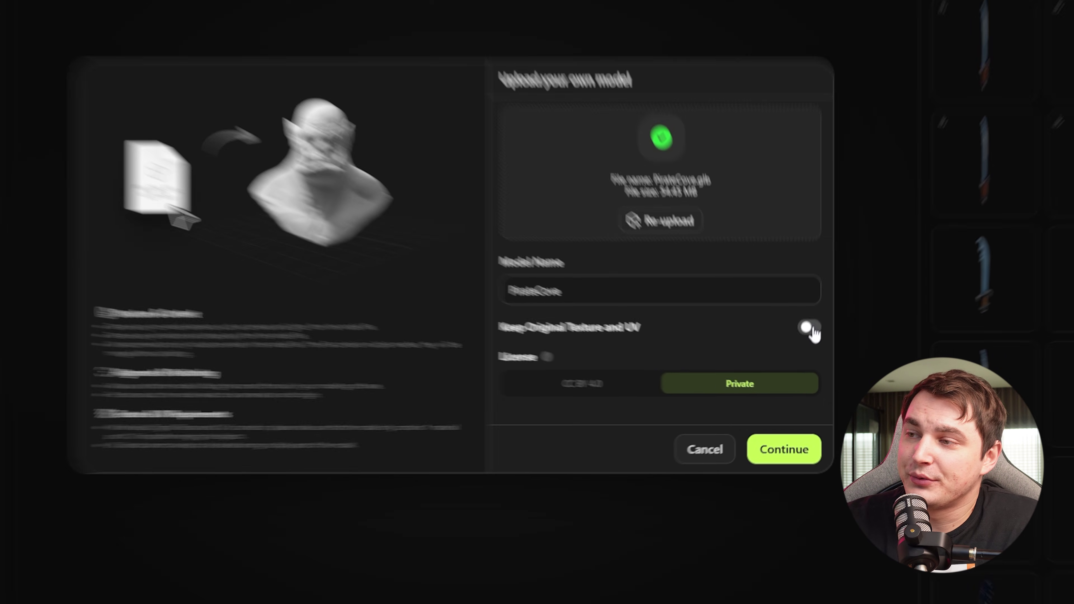
click(803, 348)
click(763, 508)
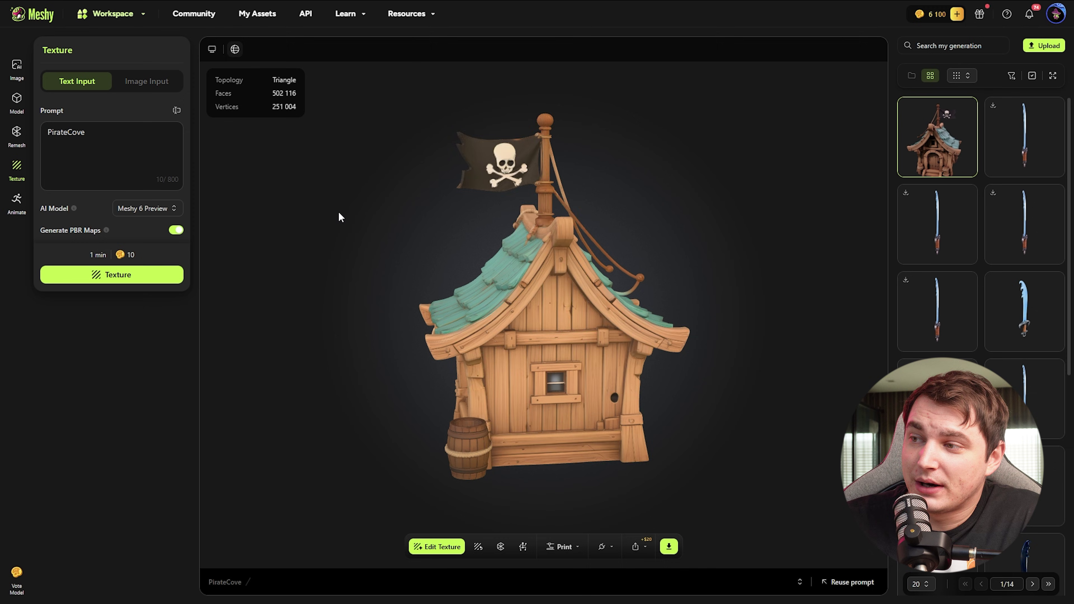
- Inspect the uploaded PirateCove house and its dense wireframe from several sides
drag(444, 327, 548, 348)
scroll(549, 349, up, 3)
drag(404, 375, 523, 371)
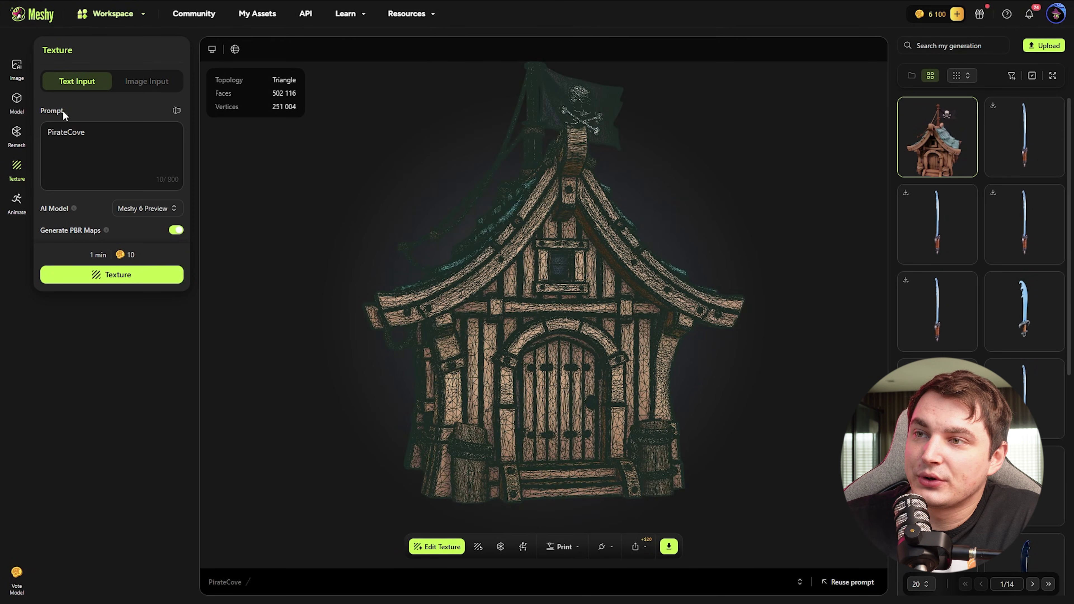
- Open the Remesh settings for PirateCove and set the target polycount to Adaptive
click(17, 132)
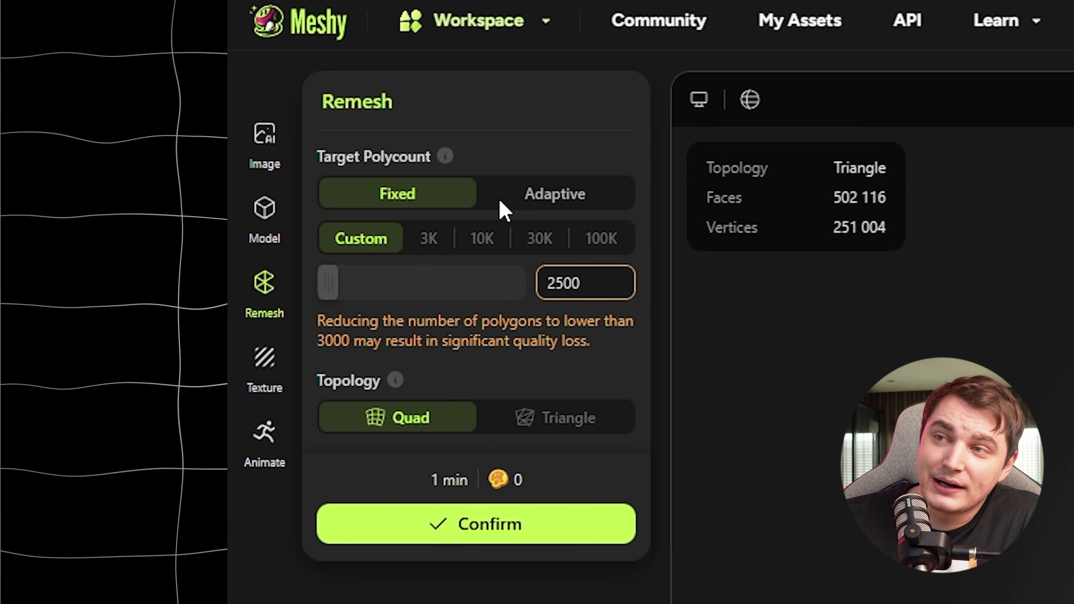
click(579, 204)
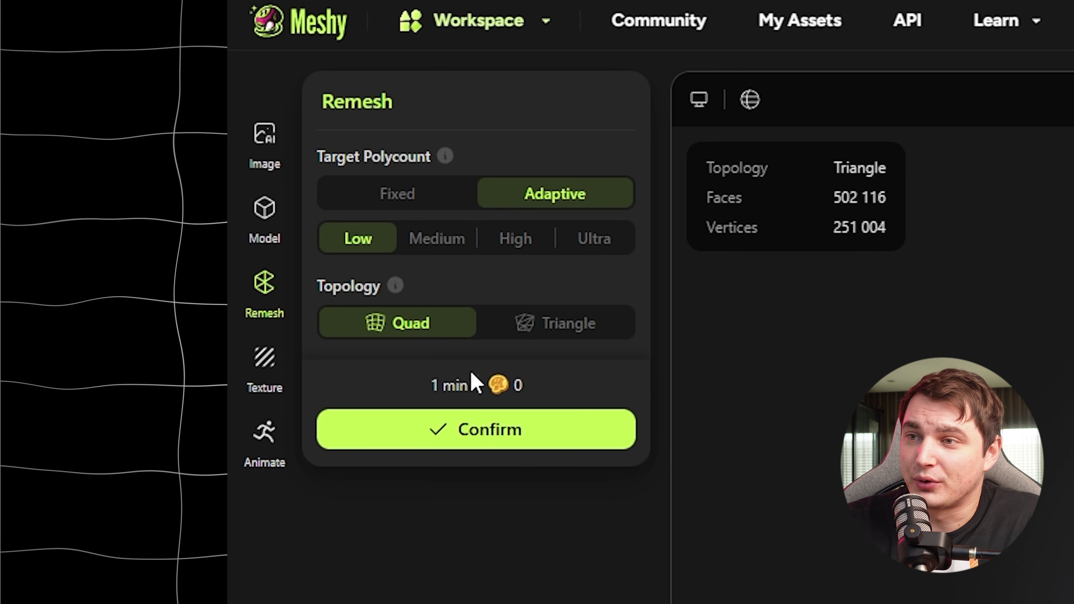
- Remesh PirateCove with Low adaptive polycount and Quad topology, and view the textured result from several sides
click(505, 433)
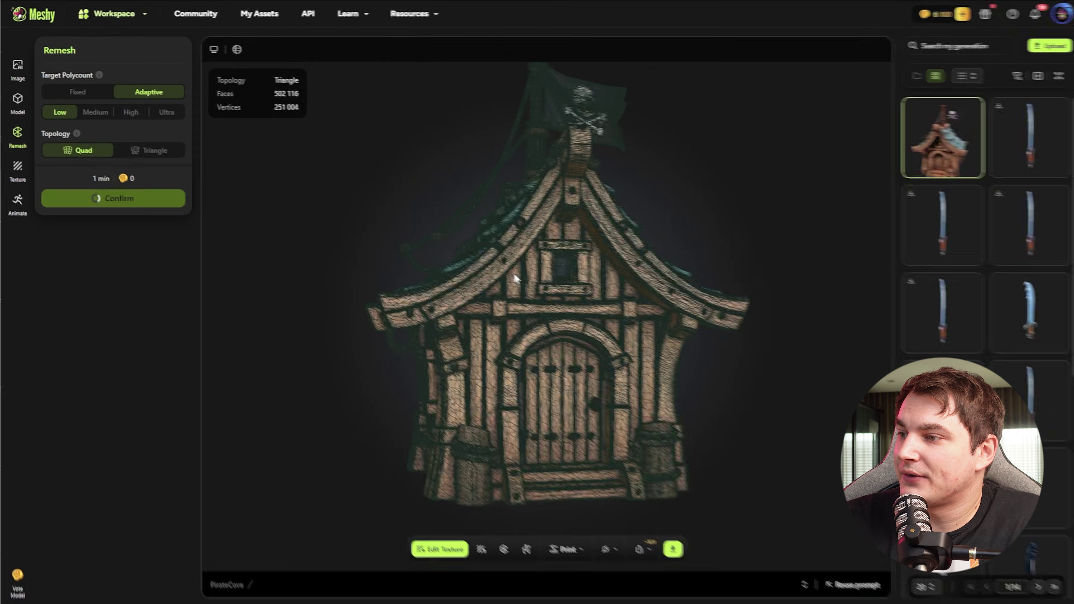
drag(474, 343, 524, 340)
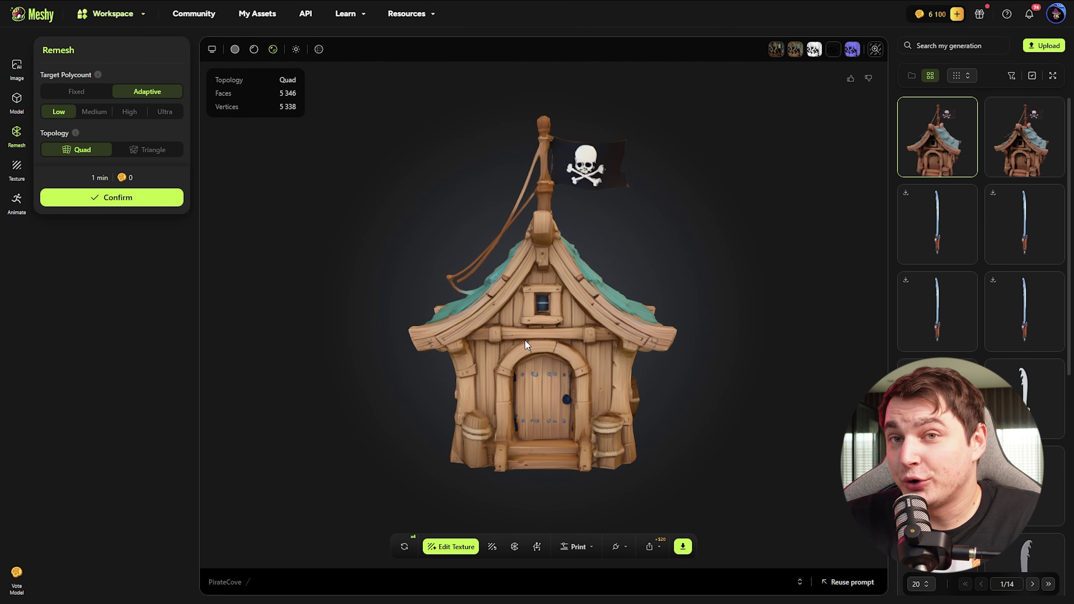
drag(409, 354, 579, 336)
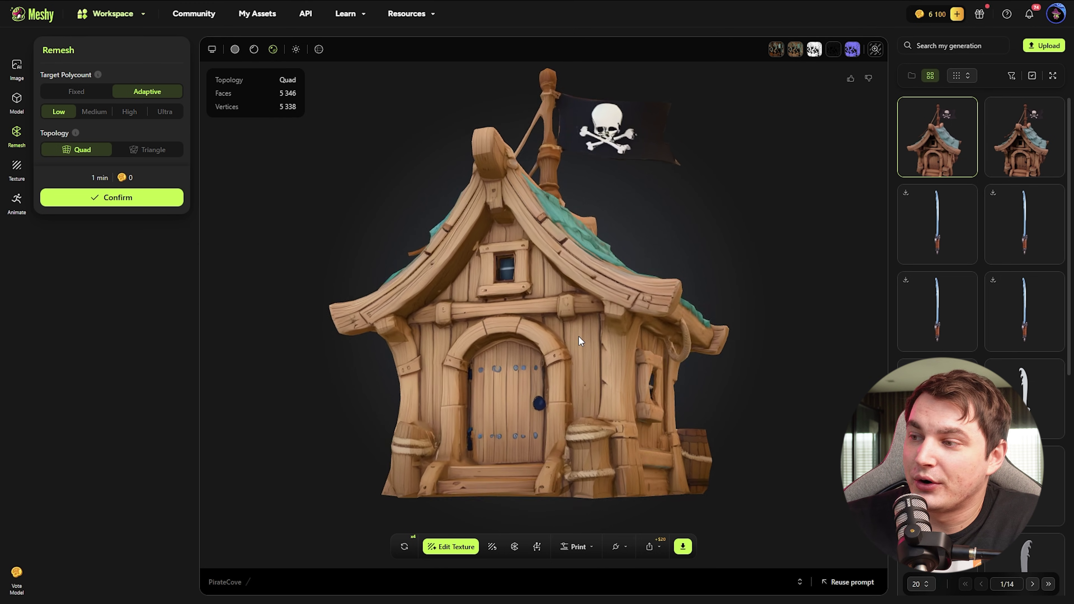
- Examine the remeshed PirateCove house from several sides using the wireframe overlay and the normal map view
click(320, 52)
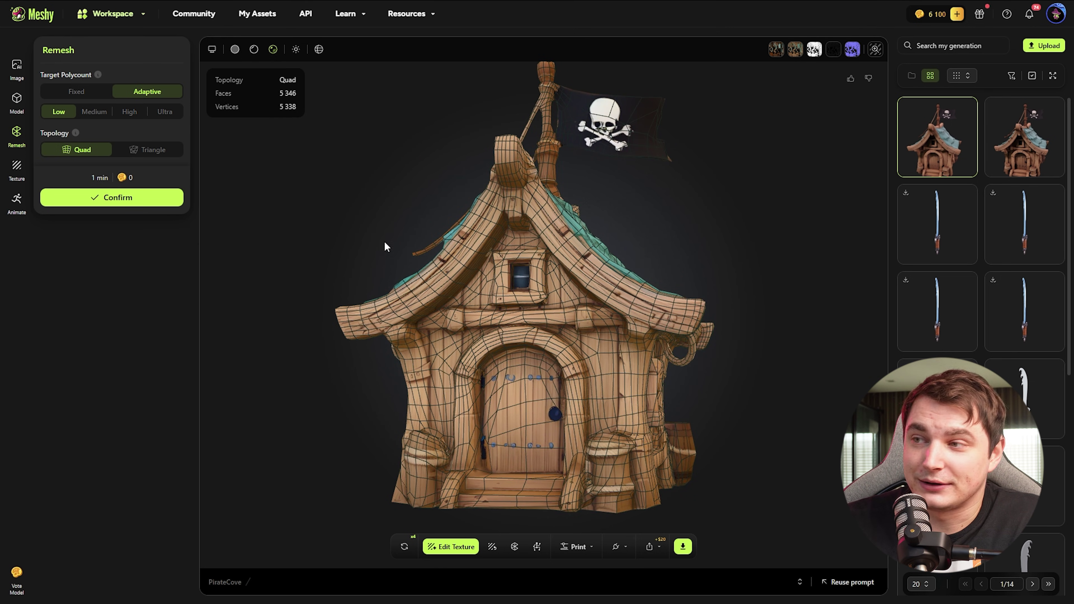
drag(468, 332, 712, 332)
click(852, 50)
drag(470, 345, 567, 310)
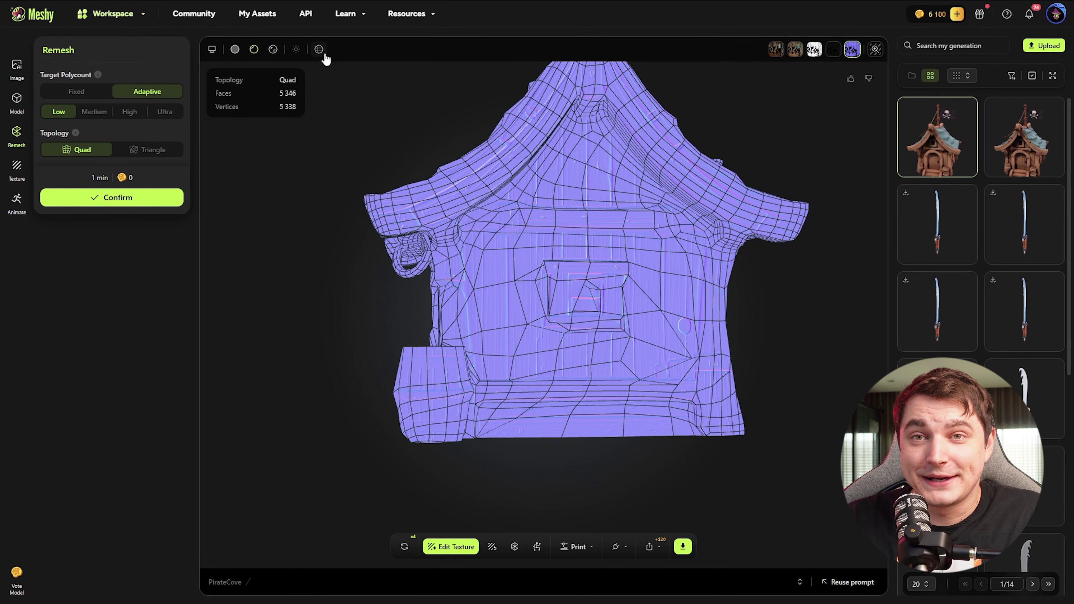
click(324, 54)
drag(376, 264, 499, 283)
scroll(470, 346, up, 3)
mouse_move(470, 346)
mouse_down()
mouse_move(422, 316)
mouse_move(439, 355)
mouse_move(509, 331)
mouse_up()
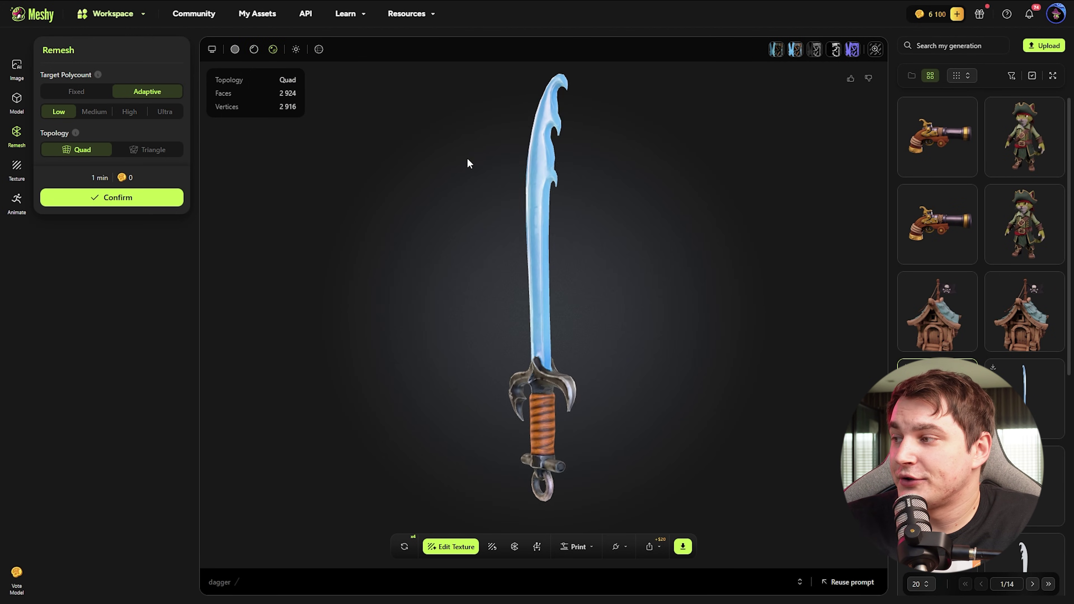
- Examine the remeshed dagger and catpirate models with the wireframe overlay from different angles
click(319, 49)
mouse_move(520, 304)
mouse_down()
mouse_move(587, 319)
mouse_move(536, 311)
mouse_up()
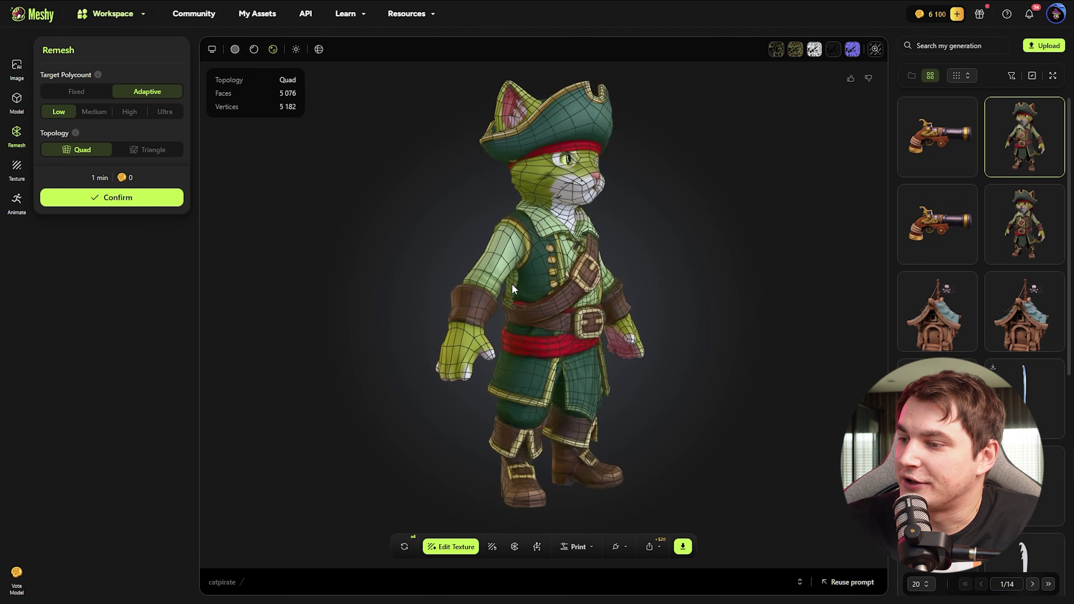
drag(512, 284, 446, 286)
drag(668, 284, 611, 287)
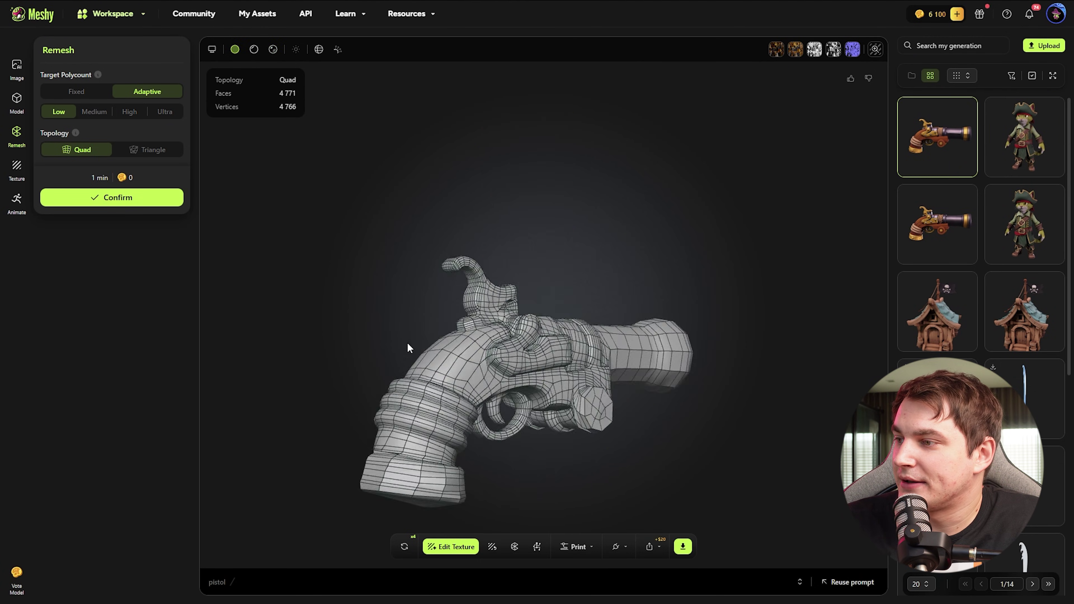
- Examine the remeshed pistol's wireframe on the untextured and the textured surface
drag(407, 342, 563, 394)
click(272, 49)
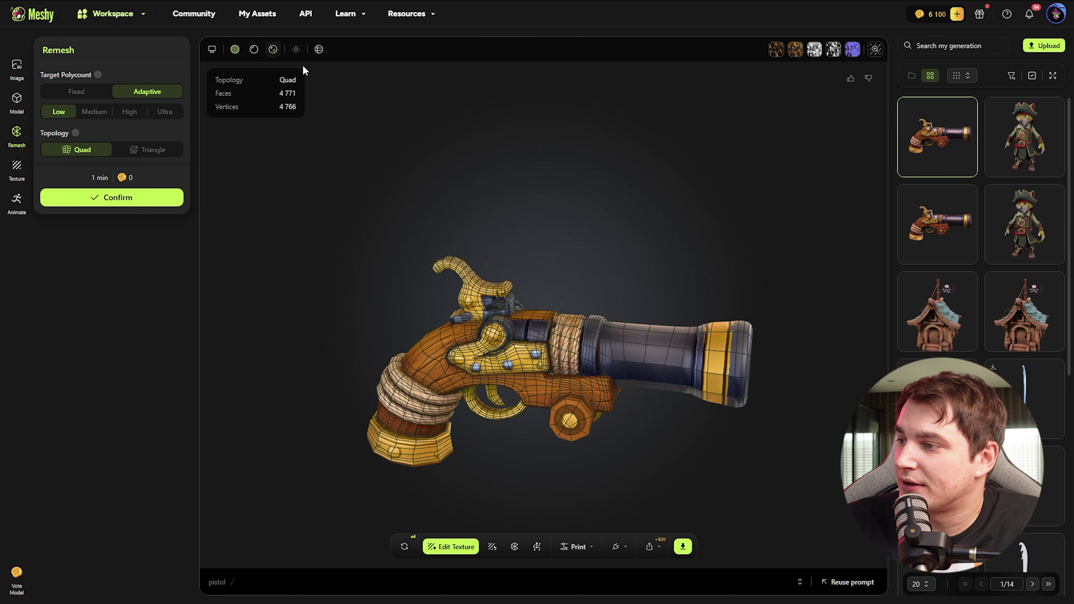
drag(495, 358, 623, 360)
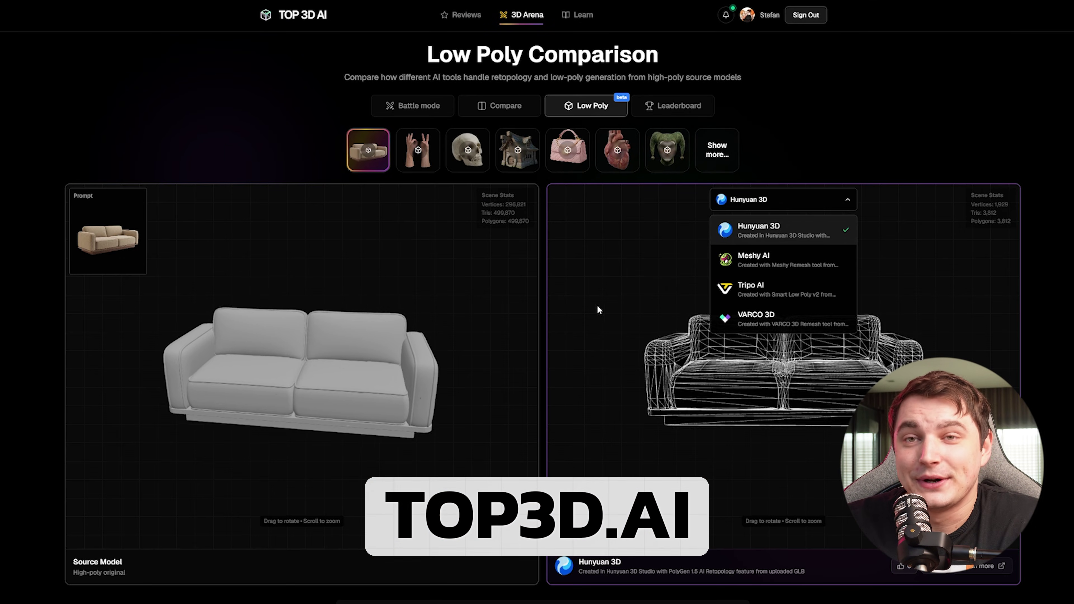
- Switch to TOP 3D AI's Low Poly comparison and view Meshy AI's sofa and Hyper3D (Rodin)'s skull
click(830, 260)
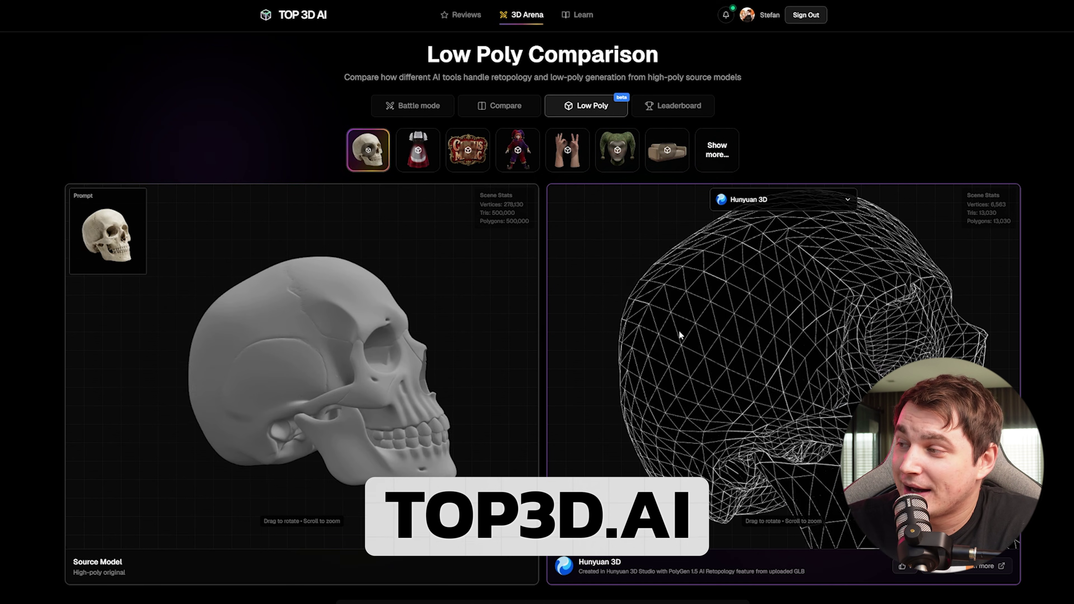
scroll(678, 334, down, 5)
click(759, 202)
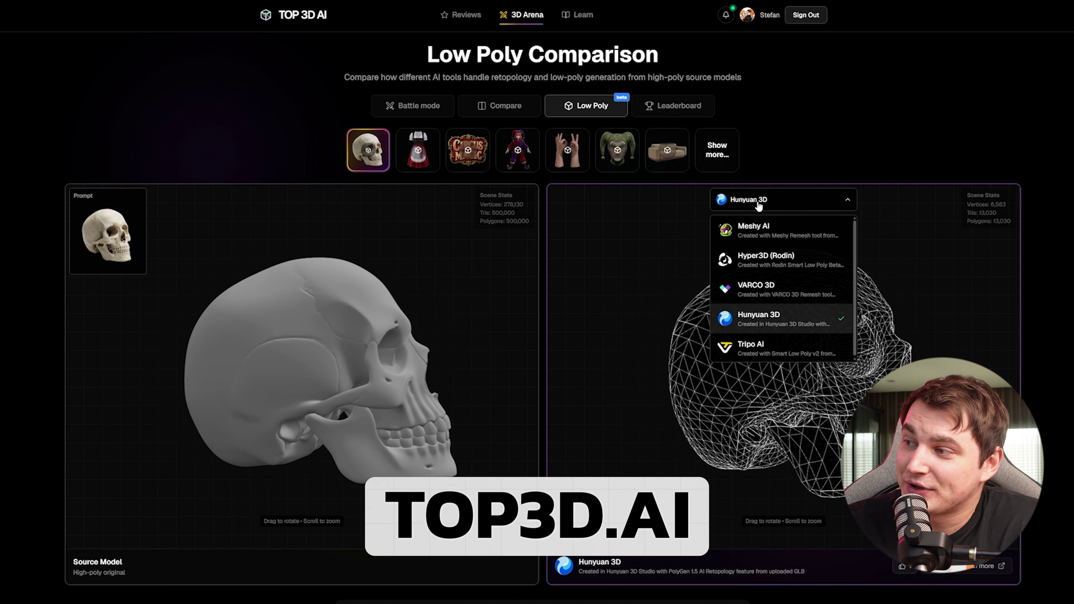
click(751, 267)
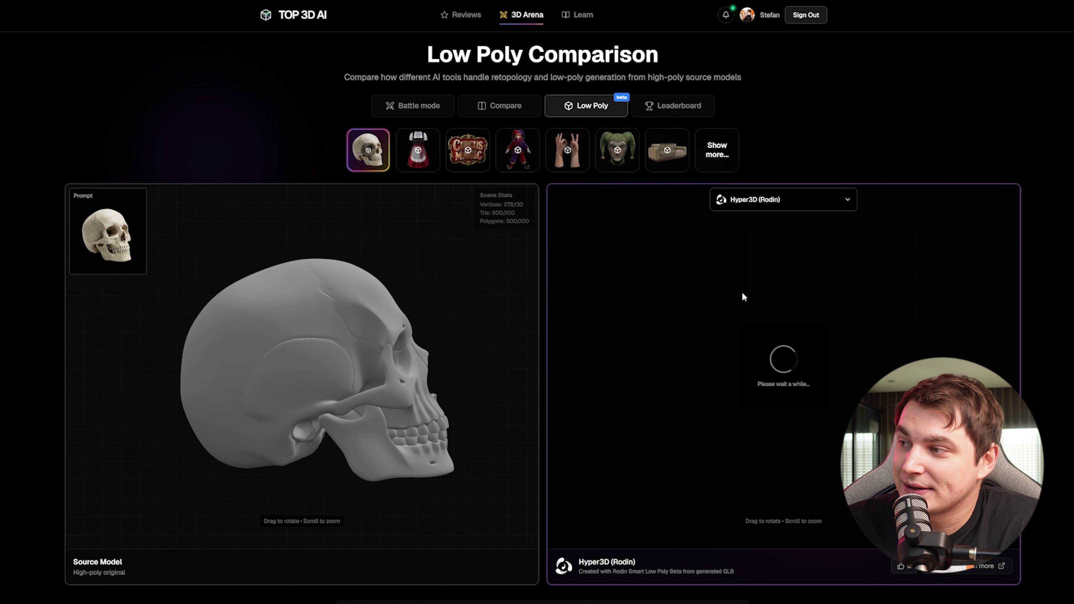
drag(703, 324, 734, 327)
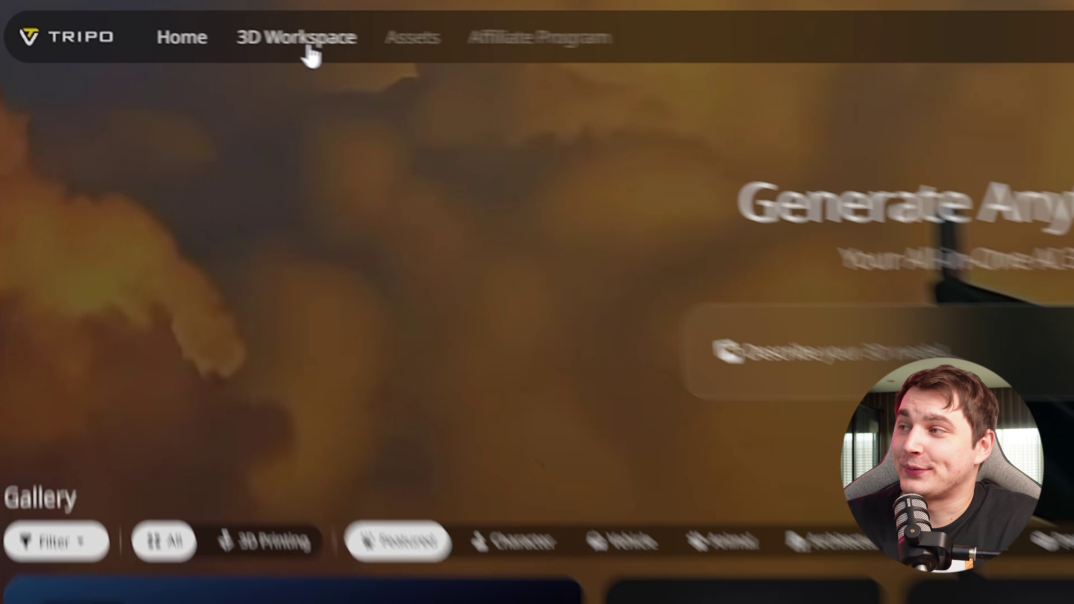
- Switch to Tripo's 3D Workspace, open Retopology and rotate the uploaded pistol to -90 about the Y axis
click(245, 30)
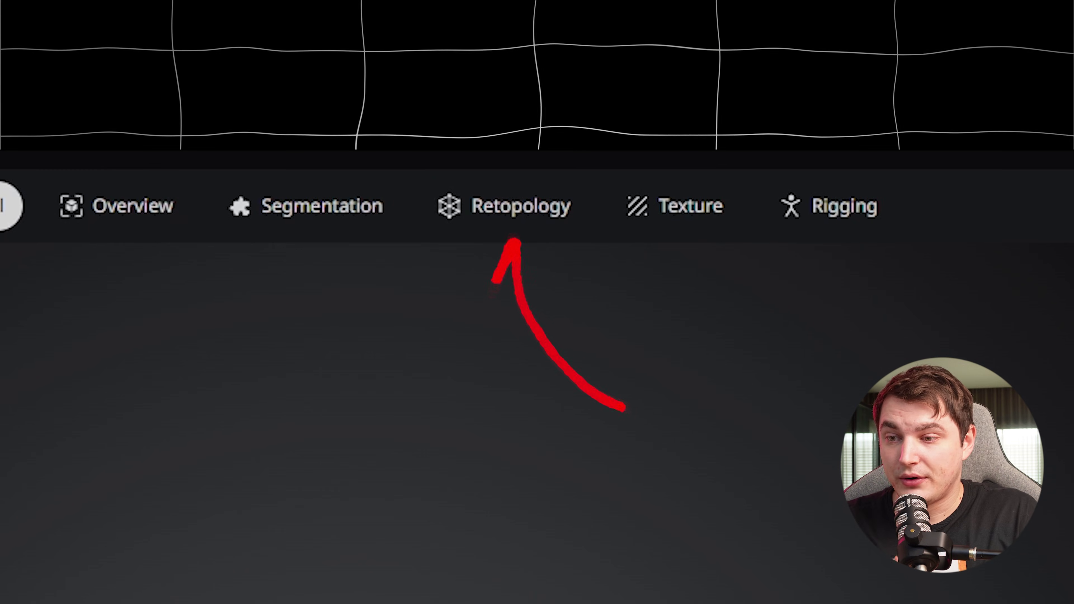
click(529, 186)
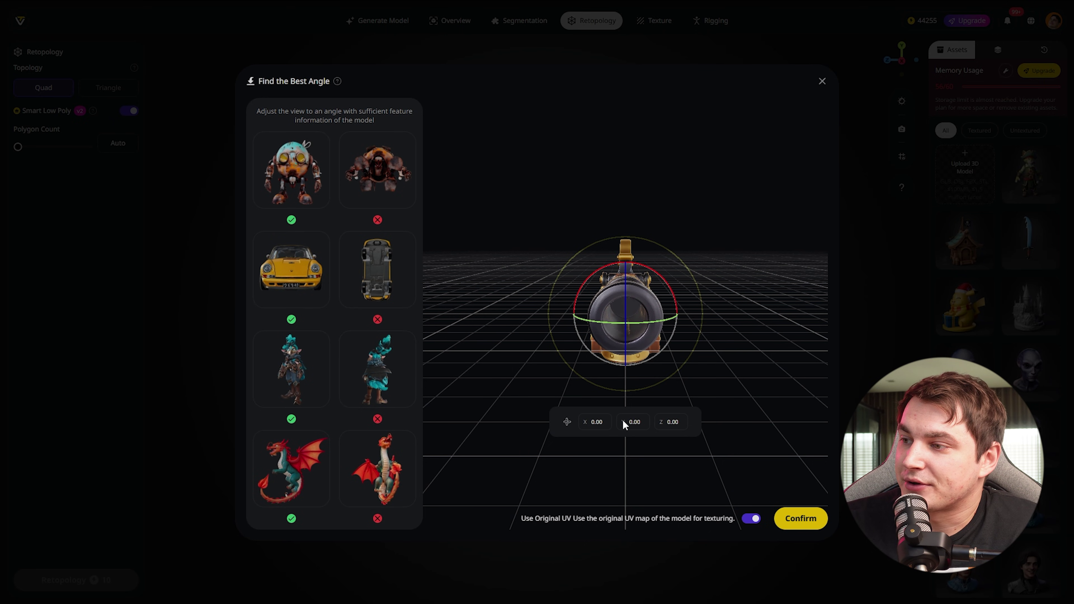
text(-90)
key(Return)
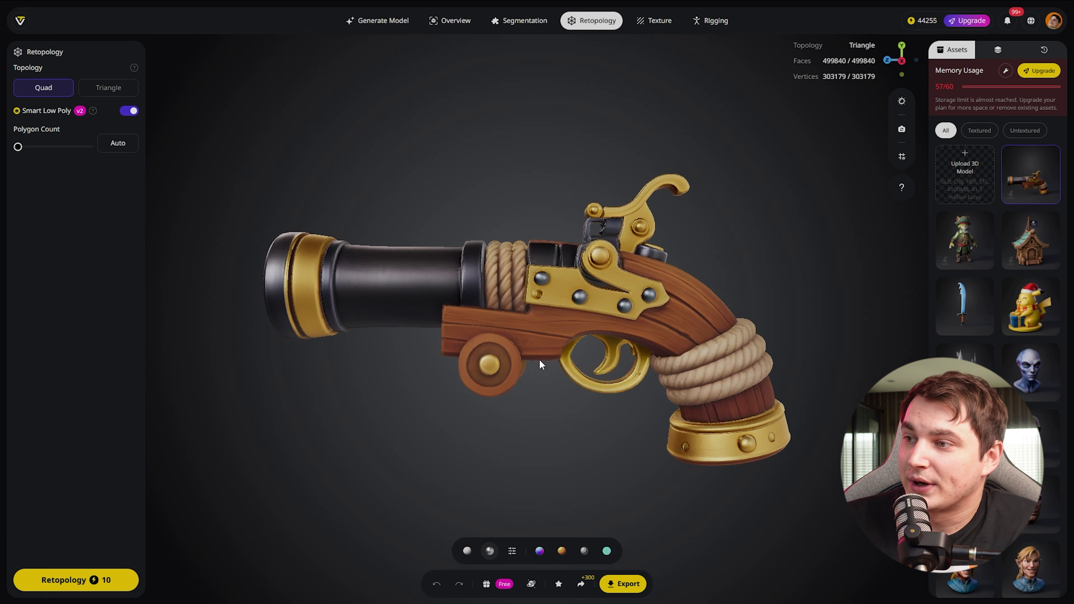
- Examine the pistol before and after its Smart Low Poly quad retopology, including the low-poly mesh in solid view
drag(540, 365, 665, 308)
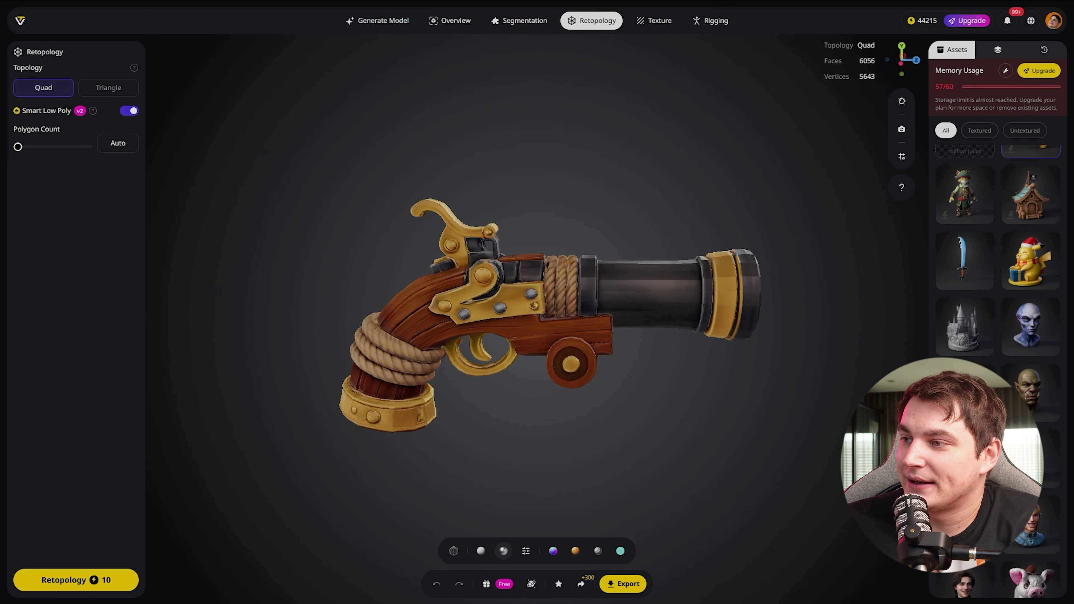
click(424, 384)
drag(422, 374, 623, 396)
click(557, 457)
click(481, 551)
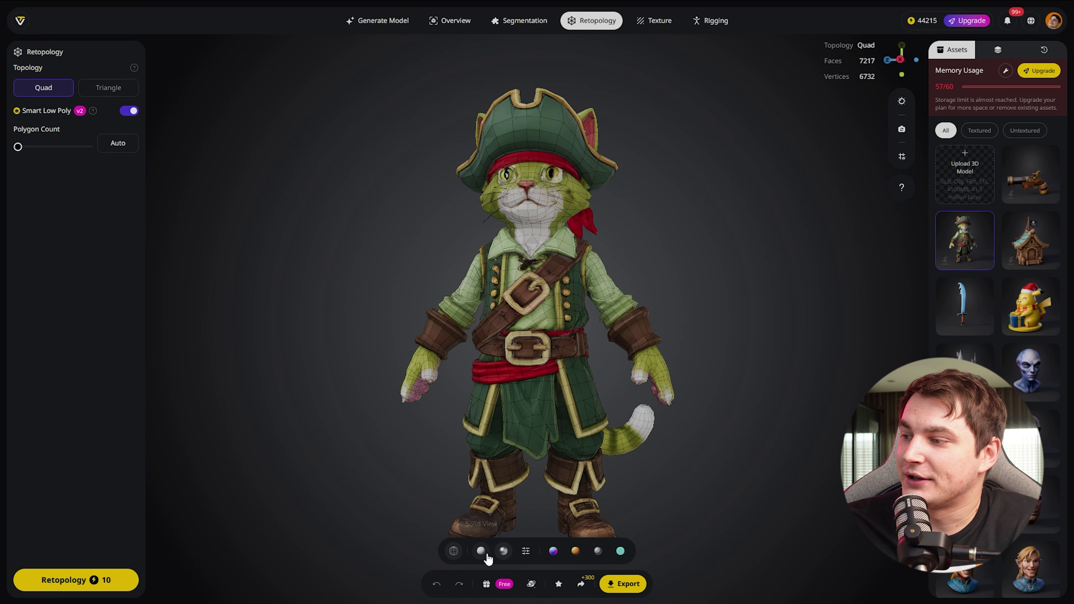
- Examine the retopologized cat pirate and pirate house in solid view, including the house's gable up close
click(481, 551)
drag(449, 398, 614, 405)
drag(445, 413, 697, 408)
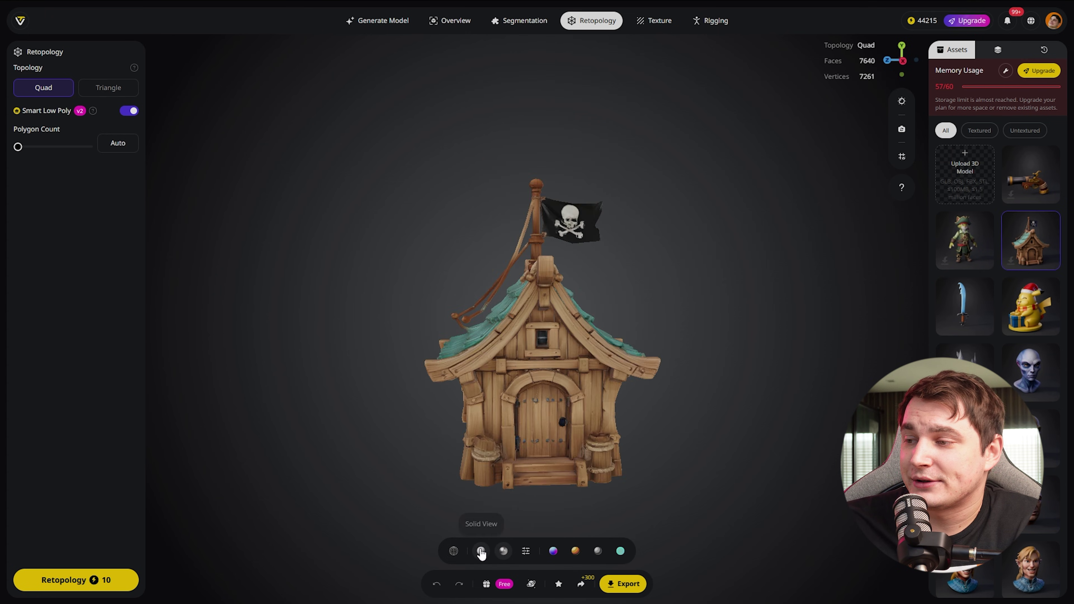
click(481, 551)
scroll(486, 428, up, 8)
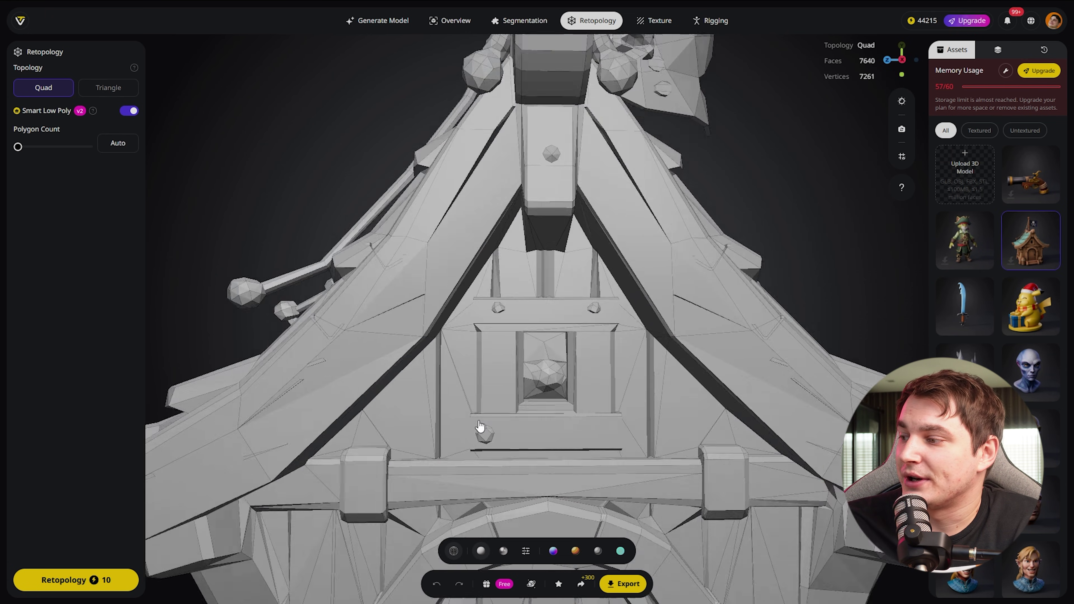
scroll(470, 423, down, 10)
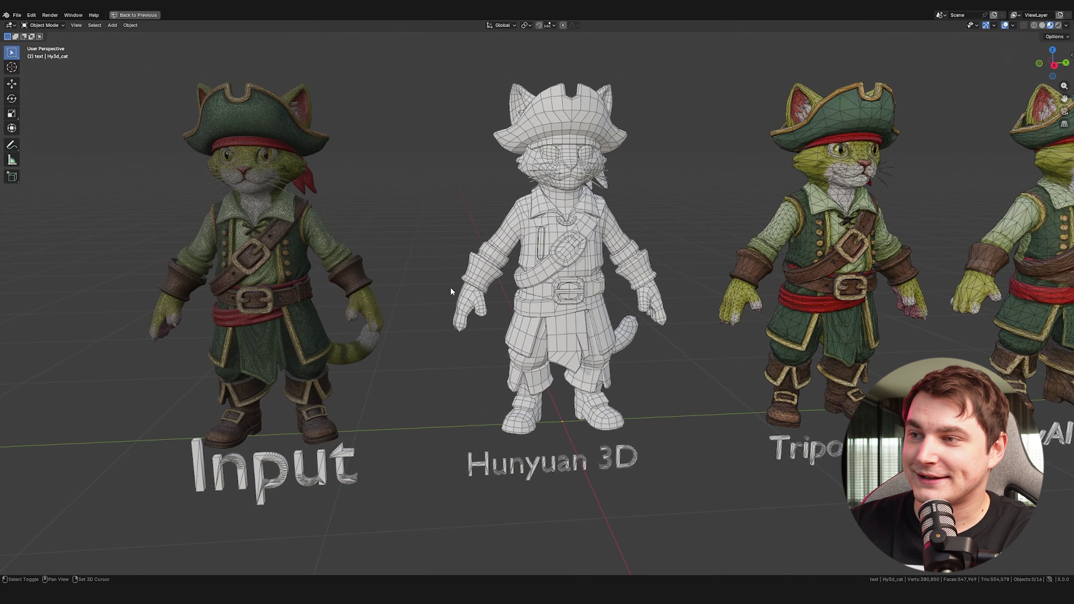
- Switch to Blender, open the viewport overlay settings and examine the Input cat's dense mesh up close beside the low-poly versions
shift+middle_drag(451, 292, 485, 301)
scroll(485, 300, down, 3)
shift+middle_drag(398, 273, 374, 275)
scroll(375, 275, up, 3)
click(1013, 25)
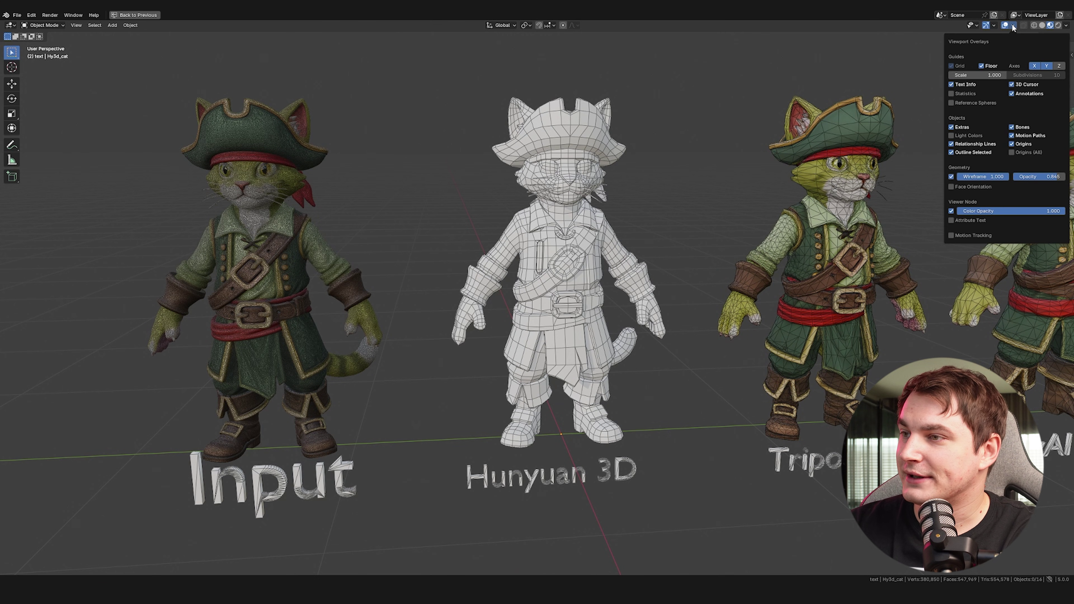
shift+middle_drag(413, 231, 506, 226)
scroll(506, 225, up, 5)
shift+middle_drag(338, 271, 738, 387)
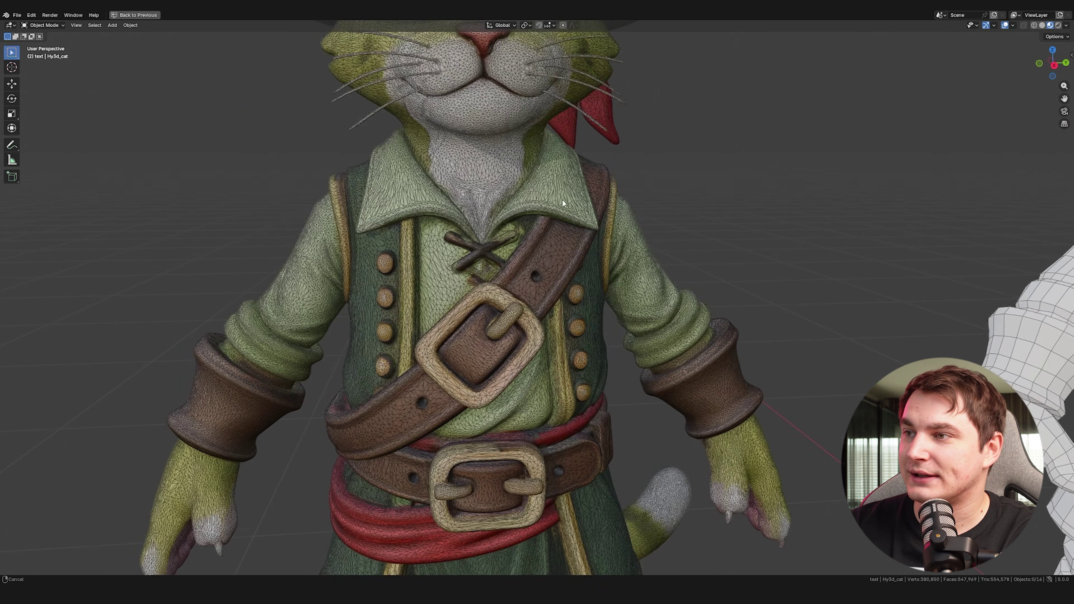
shift+middle_drag(564, 201, 545, 346)
scroll(528, 304, down, 2)
shift+middle_drag(513, 264, 400, 156)
scroll(458, 259, down, 3)
- Compare the Input, Hunyuan 3D, Tripo, MeshyAI and 3Daistudio cats side by side from several angles
scroll(400, 156, down, 4)
shift+middle_drag(634, 237, 490, 237)
middle_drag(612, 269, 638, 266)
scroll(550, 259, up, 2)
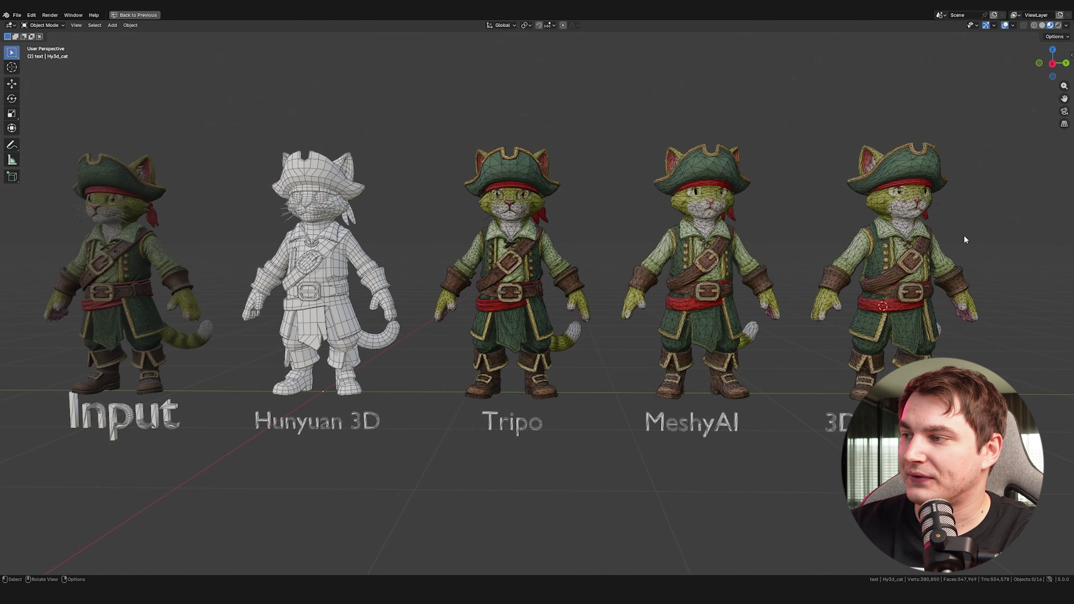
scroll(671, 388, down, 2)
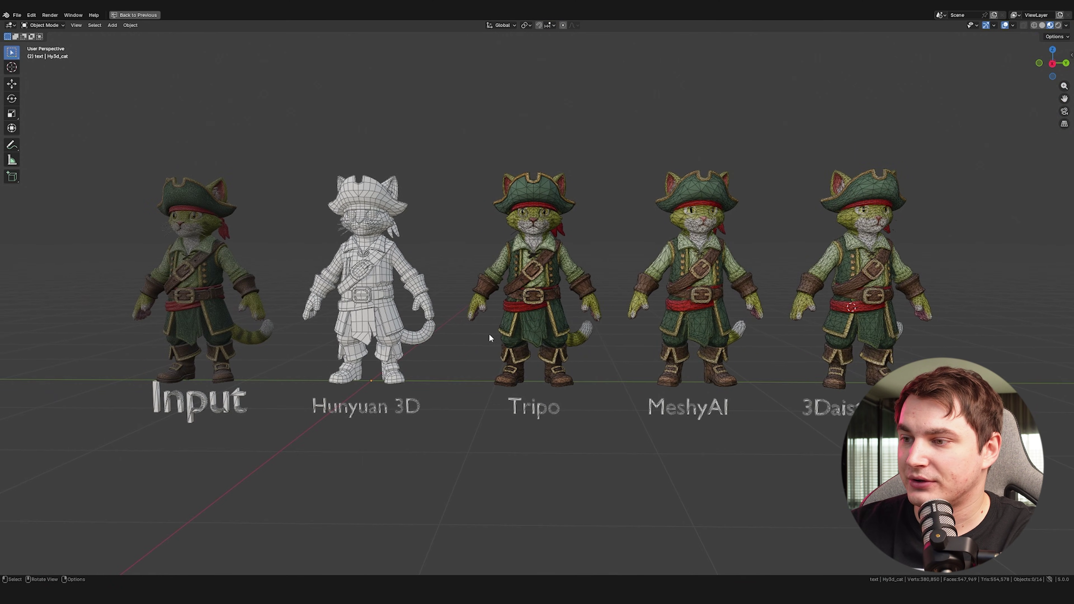
middle_drag(366, 289, 303, 238)
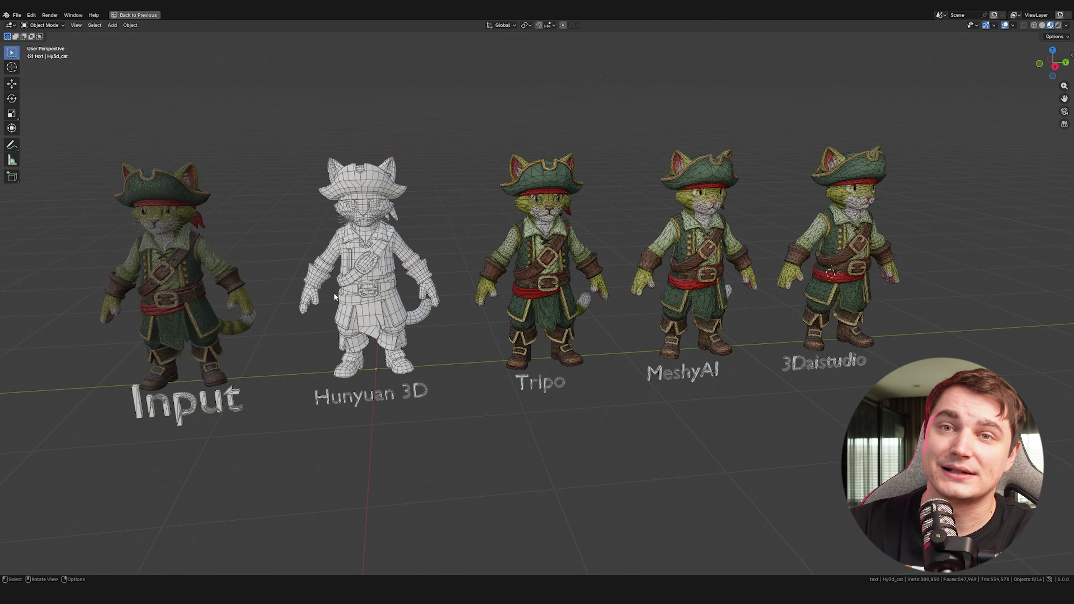
middle_drag(374, 291, 493, 394)
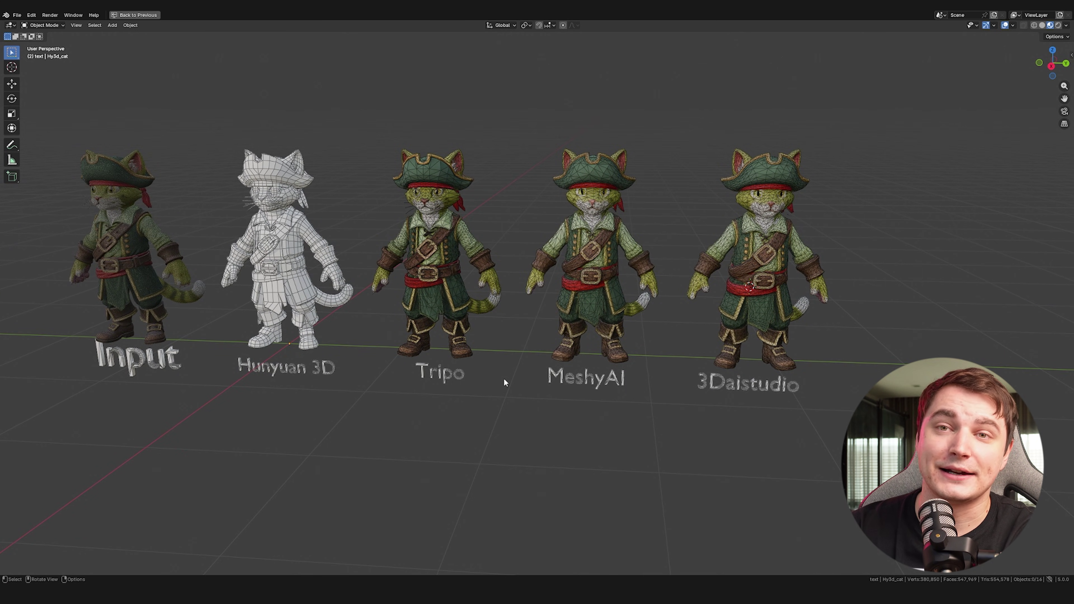
scroll(519, 377, up, 3)
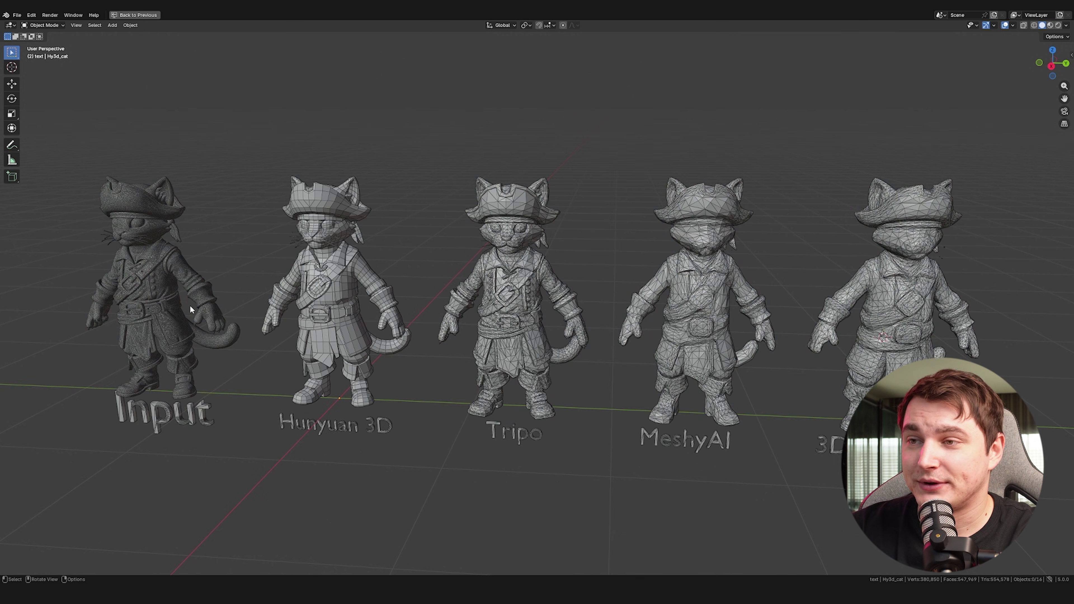
- Examine the Input cat and its neighbouring low-poly versions in solid shading with the wireframe
scroll(190, 305, up, 5)
shift+middle_drag(231, 310, 624, 254)
scroll(567, 252, down, 1)
middle_drag(492, 264, 311, 341)
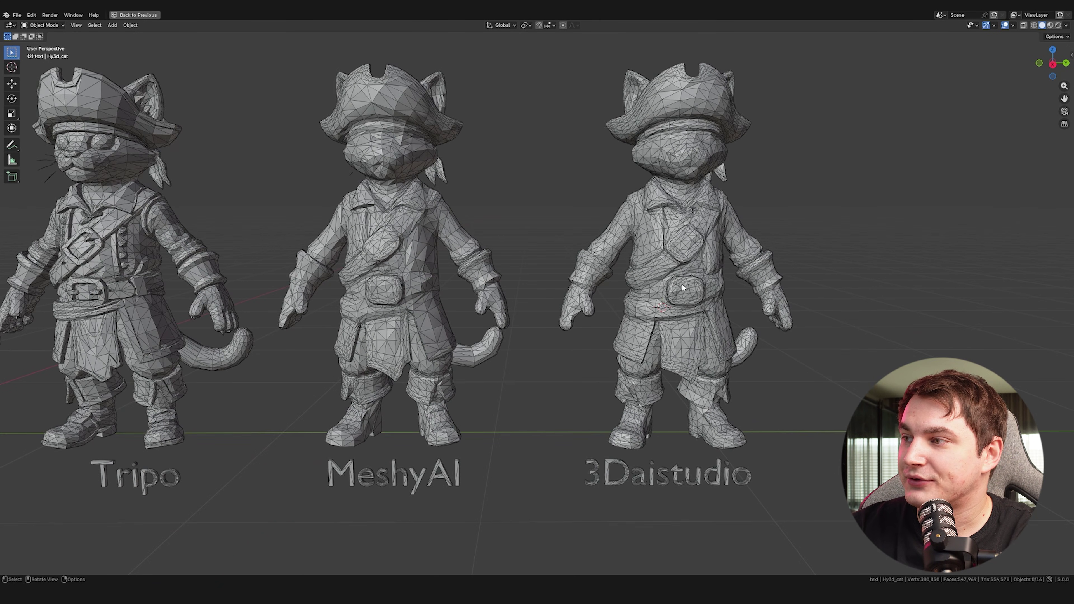
- Examine the meshes of the MeshyAI and 3Daistudio cats up close from the front and side
scroll(656, 283, up, 4)
middle_drag(609, 265, 546, 268)
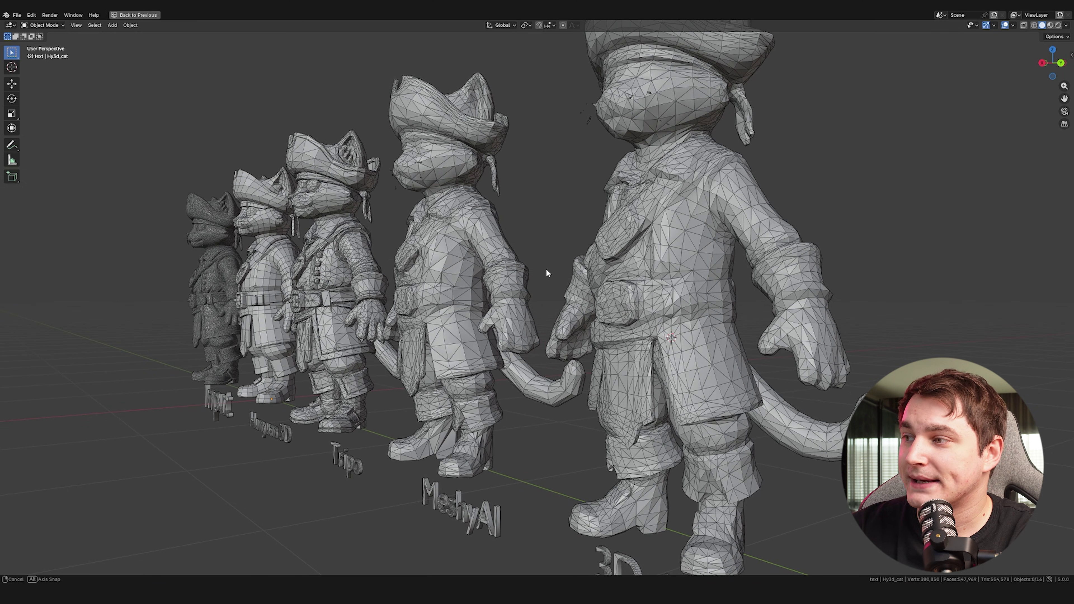
scroll(552, 268, up, 4)
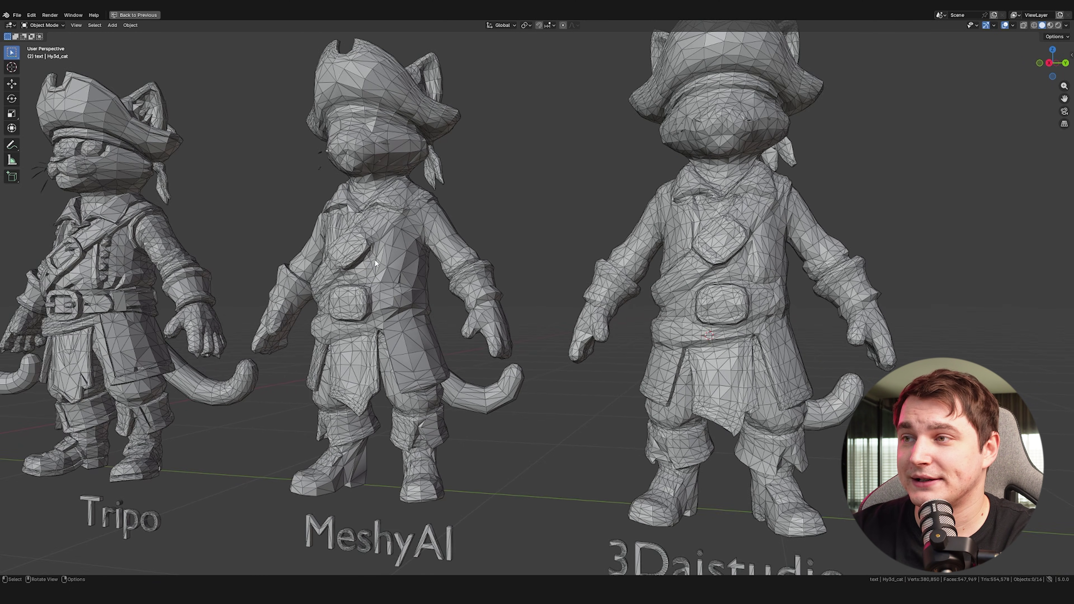
scroll(368, 192, up, 3)
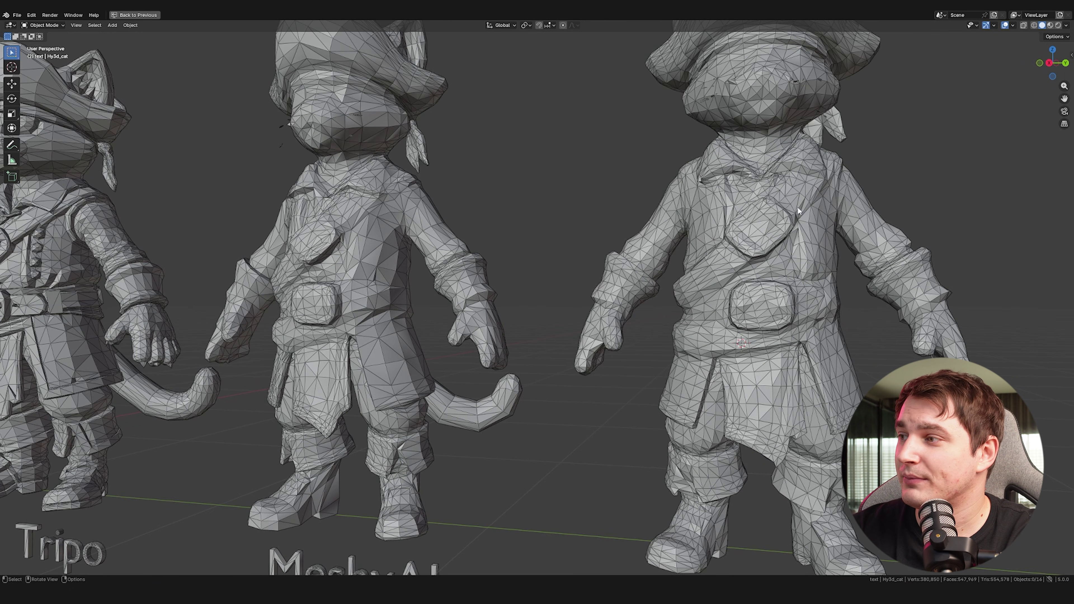
scroll(798, 211, down, 1)
middle_drag(392, 212, 370, 216)
scroll(400, 116, up, 3)
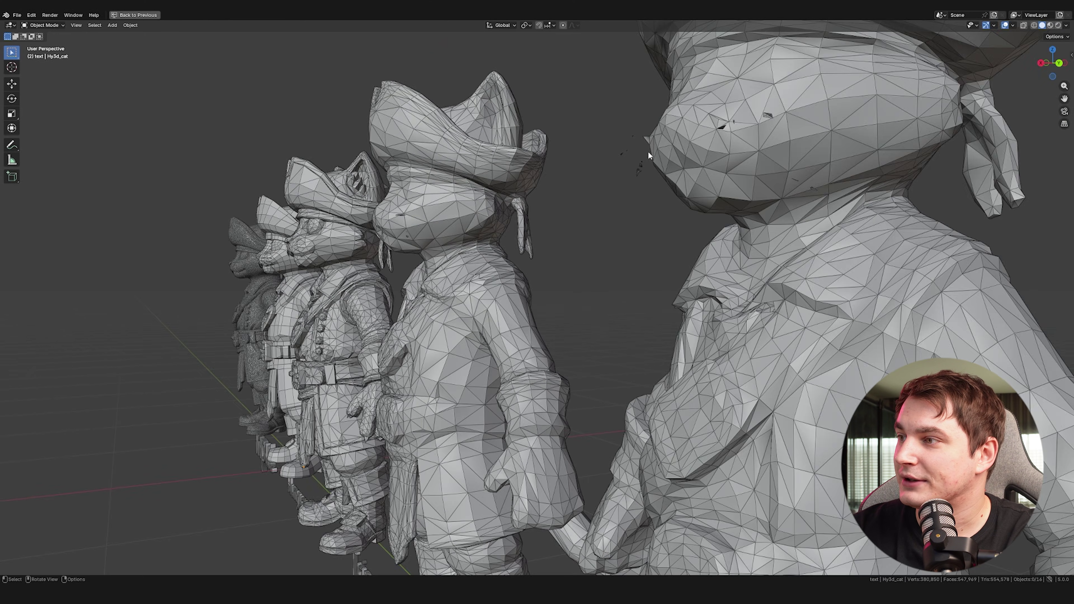
- Examine the low-poly cats' mesh details in solid shading at varying distances and angles
scroll(617, 263, down, 4)
shift+middle_drag(617, 263, 474, 258)
middle_drag(474, 258, 516, 237)
scroll(444, 190, up, 4)
middle_drag(439, 313, 320, 122)
scroll(326, 123, down, 3)
middle_drag(383, 182, 318, 260)
scroll(378, 120, up, 4)
scroll(380, 161, down, 3)
scroll(391, 192, up, 1)
scroll(326, 263, down, 4)
scroll(338, 271, up, 4)
scroll(318, 260, down, 5)
- Compare the edge flow and detail of the Hunyuan 3D and Tripo cats side by side
middle_drag(462, 376, 354, 320)
scroll(391, 367, down, 3)
middle_drag(394, 366, 237, 330)
shift+middle_drag(626, 313, 572, 290)
scroll(388, 304, up, 5)
middle_drag(492, 234, 323, 213)
middle_drag(753, 347, 529, 331)
scroll(690, 329, down, 4)
shift+middle_drag(437, 329, 592, 331)
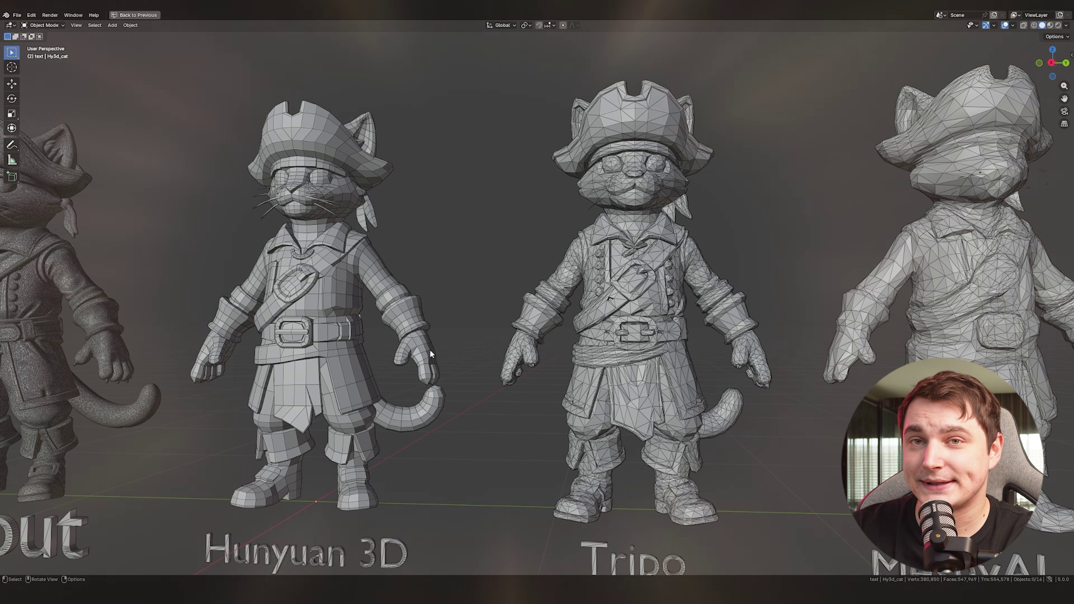
- Select the Tripo cat and examine the mesh on its torso, buttons and belt up close with scene statistics shown
shift+middle_drag(376, 324, 531, 286)
scroll(471, 317, down, 1)
scroll(530, 286, up, 1)
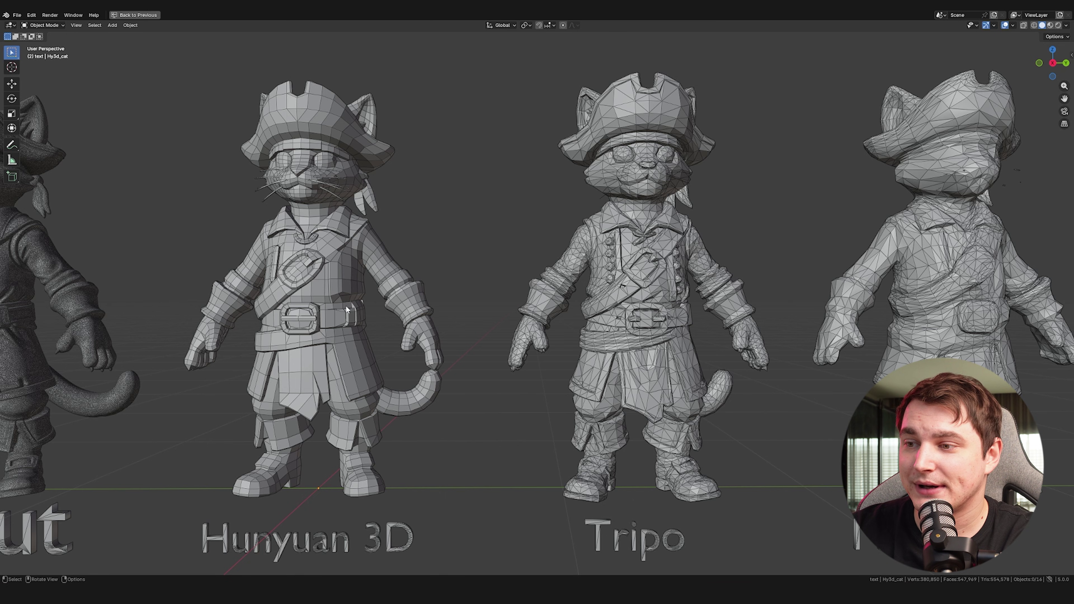
scroll(560, 289, up, 5)
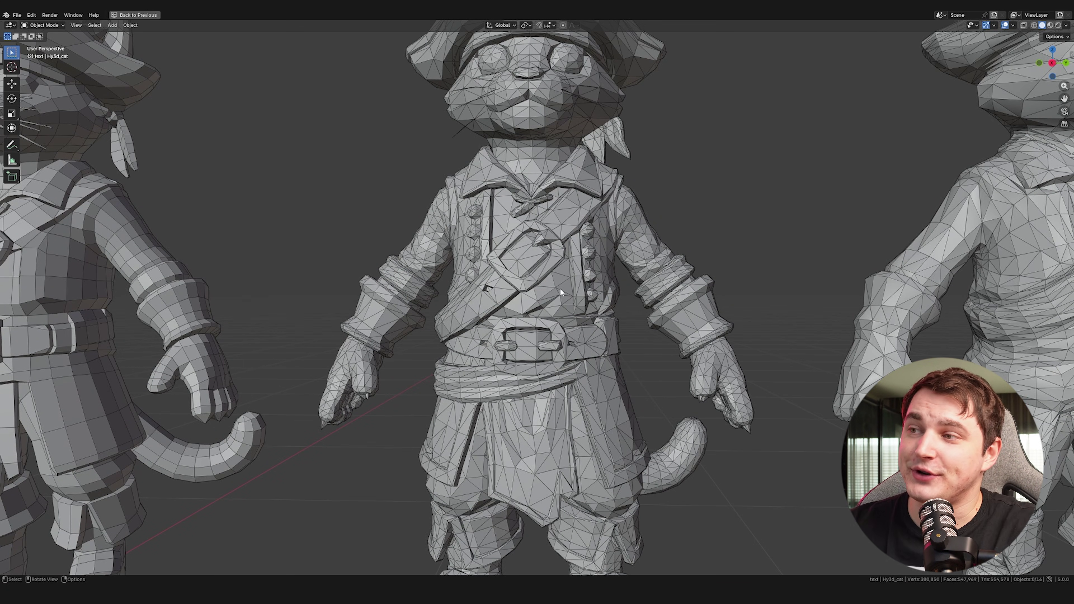
middle_drag(543, 257, 572, 256)
click(526, 236)
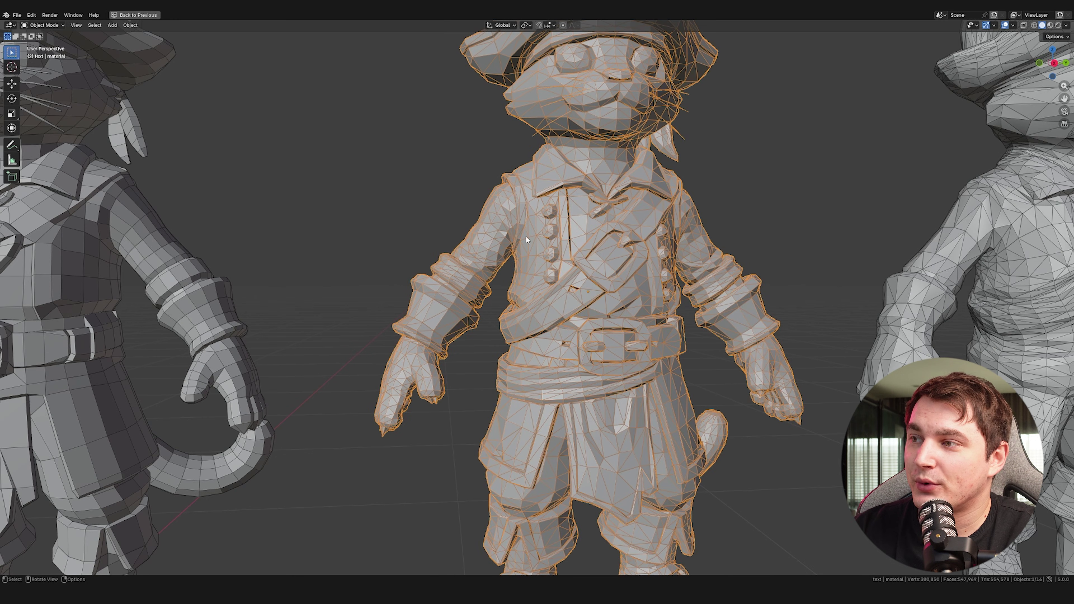
middle_drag(560, 238, 528, 241)
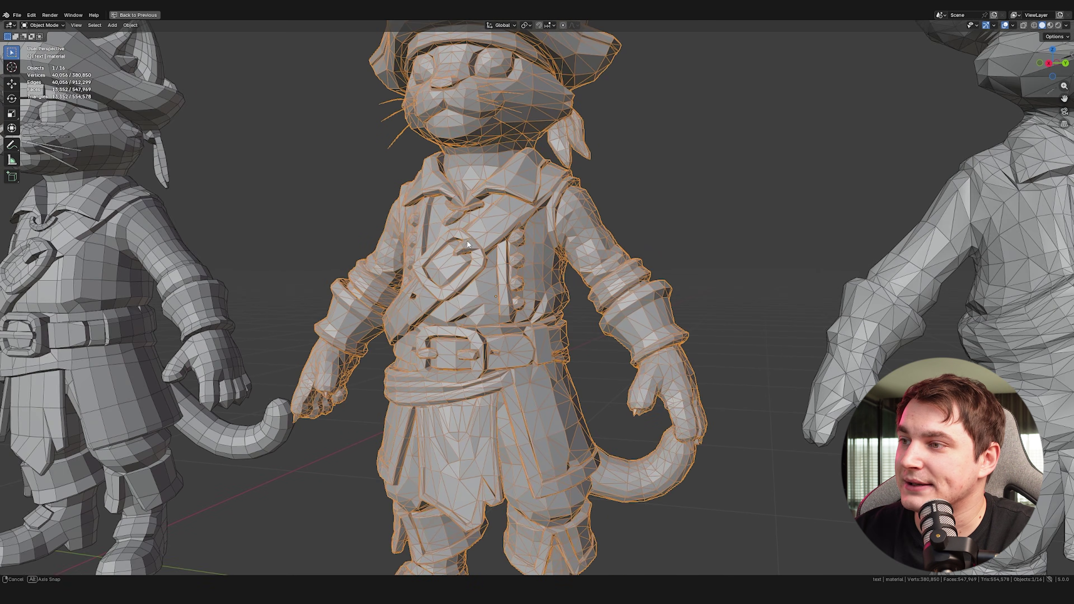
scroll(528, 240, up, 4)
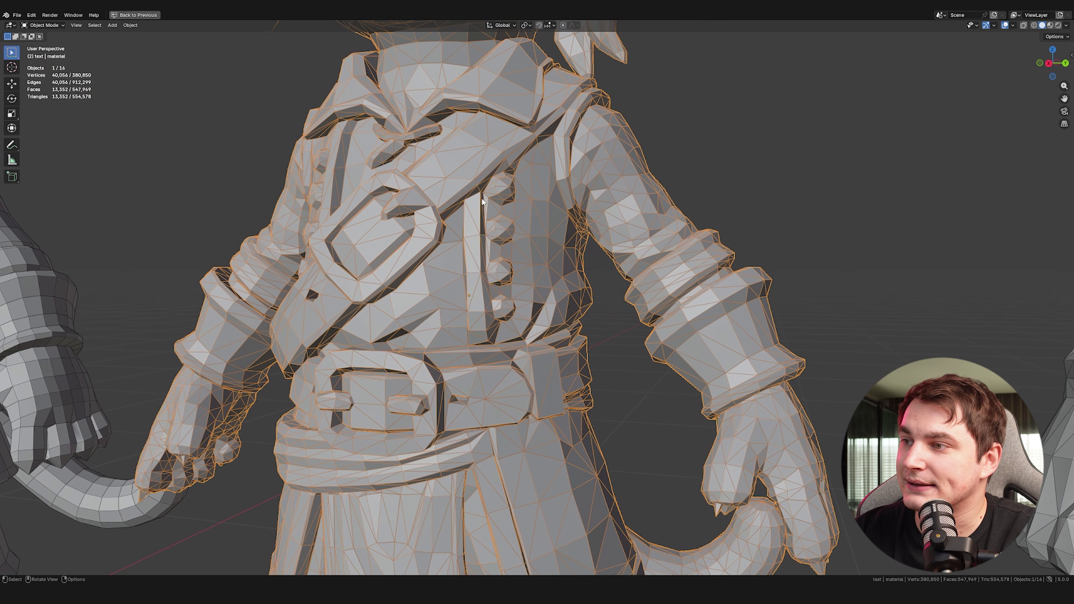
- Select the Hunyuan 3D cat and examine the quad mesh on its torso and straps up close
scroll(479, 323, down, 2)
shift+middle_drag(453, 309, 651, 296)
scroll(550, 292, down, 2)
click(399, 285)
mouse_move(398, 286)
middle_down()
mouse_move(418, 292)
mouse_move(391, 286)
middle_up()
scroll(391, 285, up, 4)
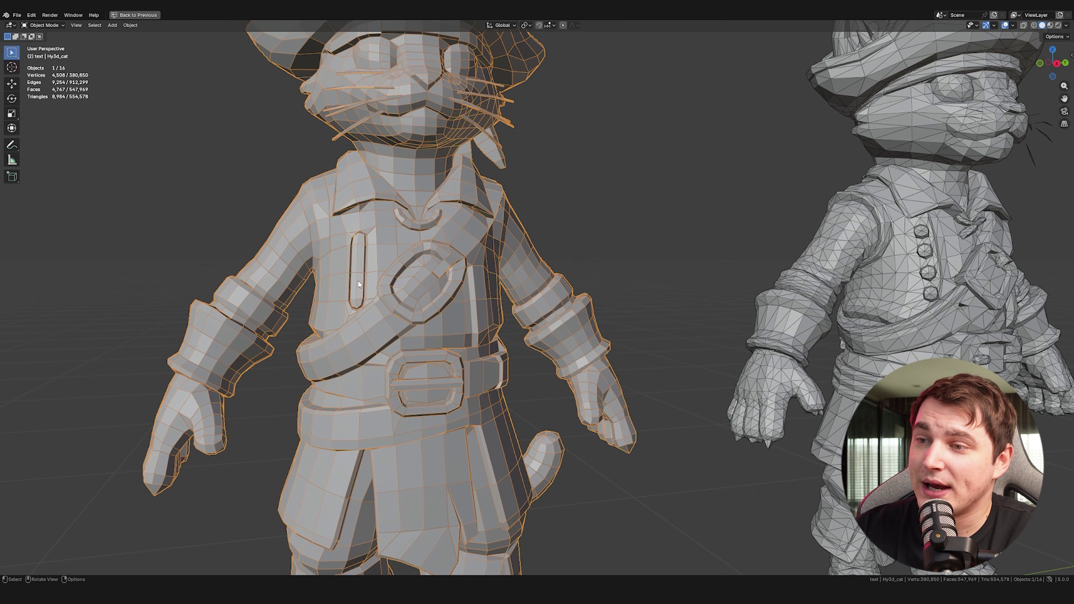
middle_drag(314, 212, 374, 224)
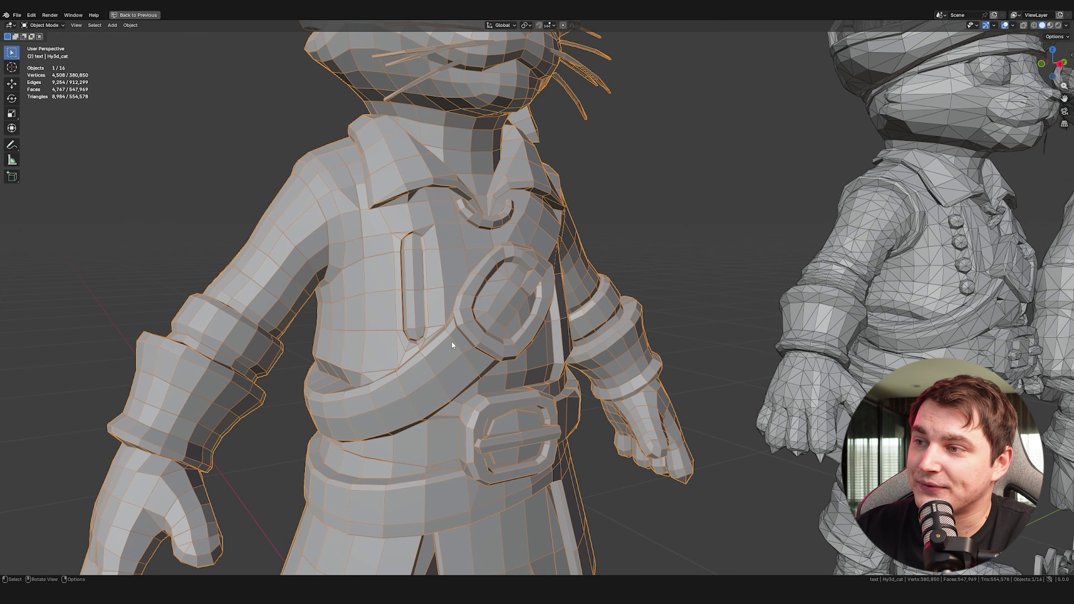
- Deselect the Hunyuan 3D cat and examine the low-poly cats from a wider view and another angle
scroll(447, 308, down, 3)
middle_drag(447, 308, 407, 292)
scroll(472, 311, down, 5)
click(589, 254)
shift+middle_drag(589, 254, 531, 209)
scroll(298, 104, up, 3)
middle_drag(594, 252, 612, 221)
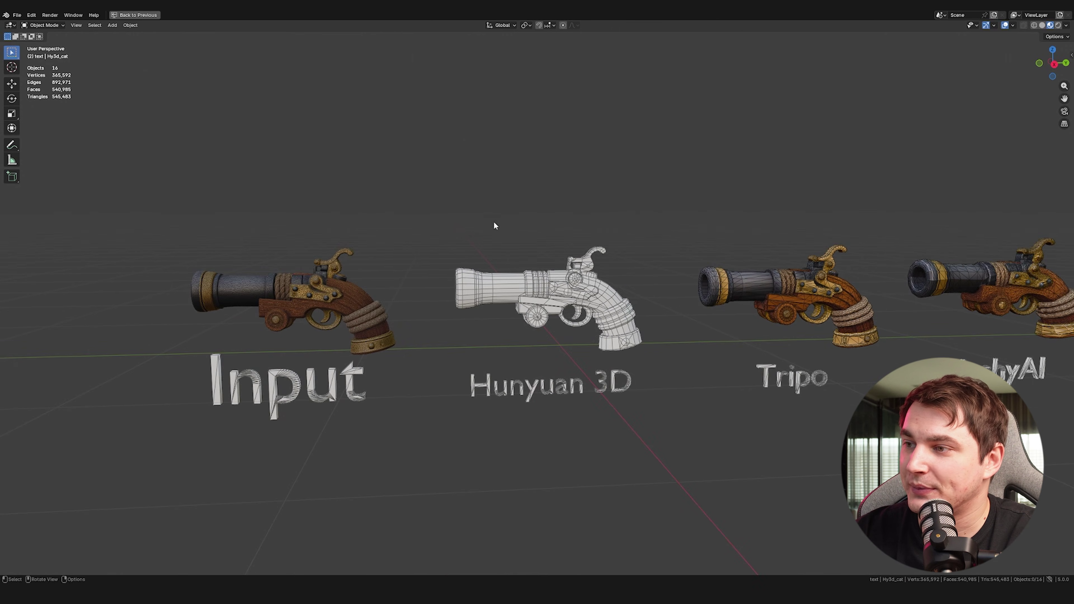
- Set the viewport to solid shading and examine the Hunyuan 3D pistol's mesh beside the Tripo version
mouse_move(494, 223)
middle_down()
mouse_move(643, 213)
mouse_move(523, 208)
middle_up()
click(1041, 25)
shift+middle_drag(571, 237, 772, 224)
scroll(352, 237, up, 2)
shift+middle_drag(577, 310, 333, 298)
scroll(334, 299, up, 2)
scroll(291, 302, up, 3)
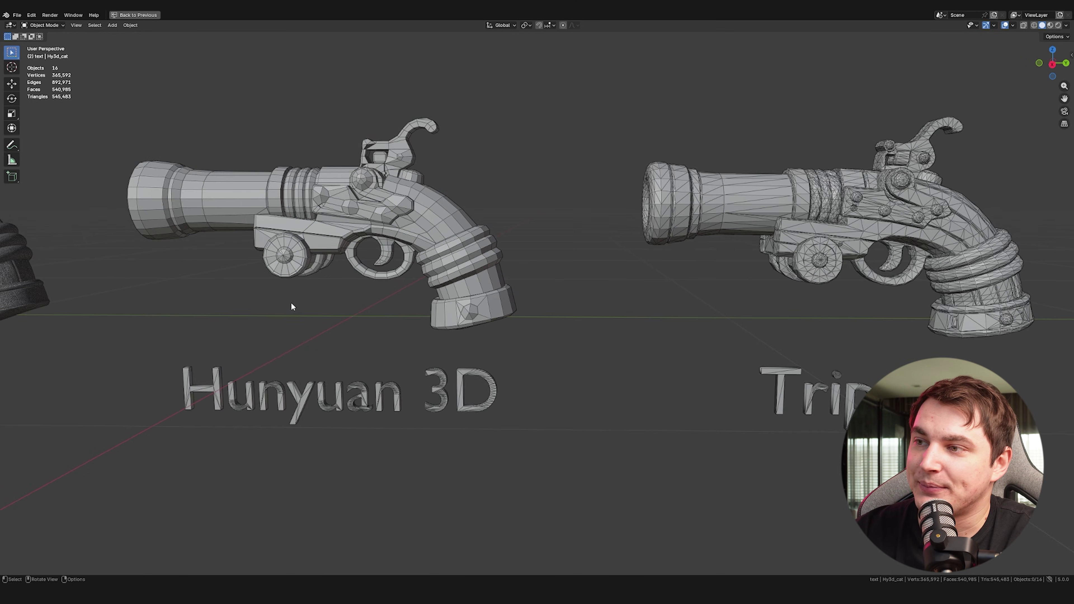
- Select the Tripo pistol and examine the triangulated mesh on its barrel, rivets and grip up close
scroll(457, 327, down, 1)
shift+middle_drag(524, 332, 163, 330)
scroll(463, 318, up, 2)
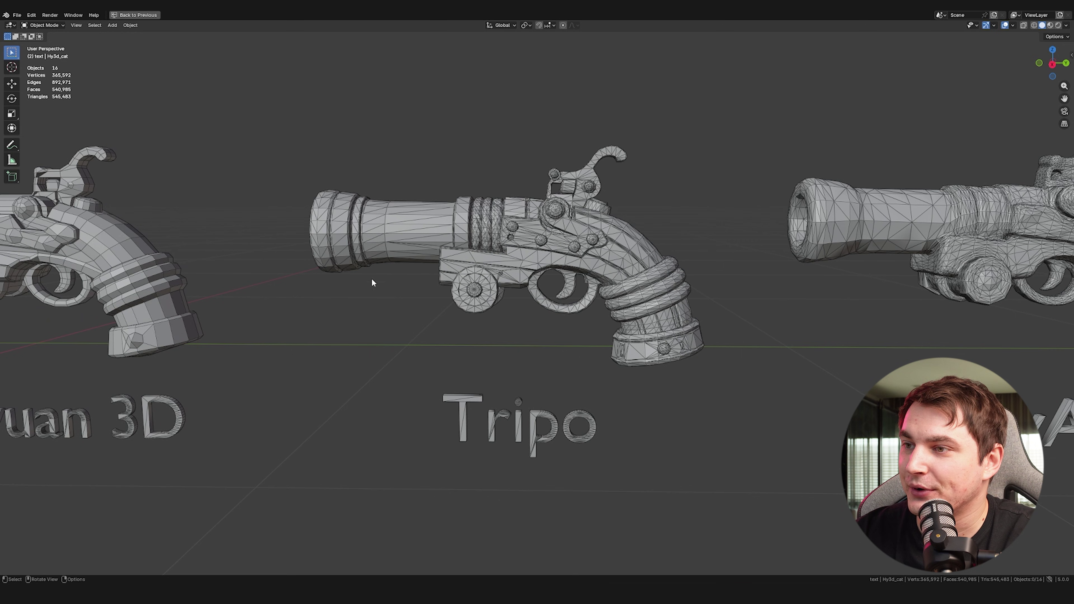
click(440, 277)
scroll(413, 299, down, 1)
middle_drag(413, 299, 604, 273)
scroll(652, 267, up, 1)
scroll(604, 273, up, 2)
scroll(731, 266, up, 2)
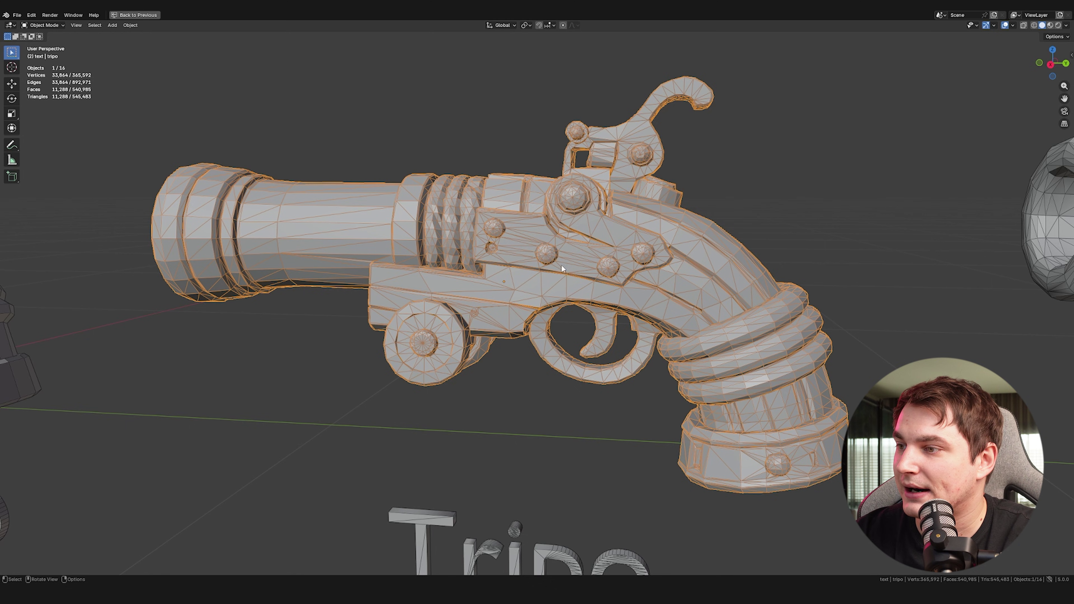
- Select the Hunyuan 3D pistol and examine its low-poly mesh up close and from farther away
scroll(471, 216, down, 3)
middle_drag(431, 288, 549, 306)
click(315, 248)
scroll(312, 247, up, 2)
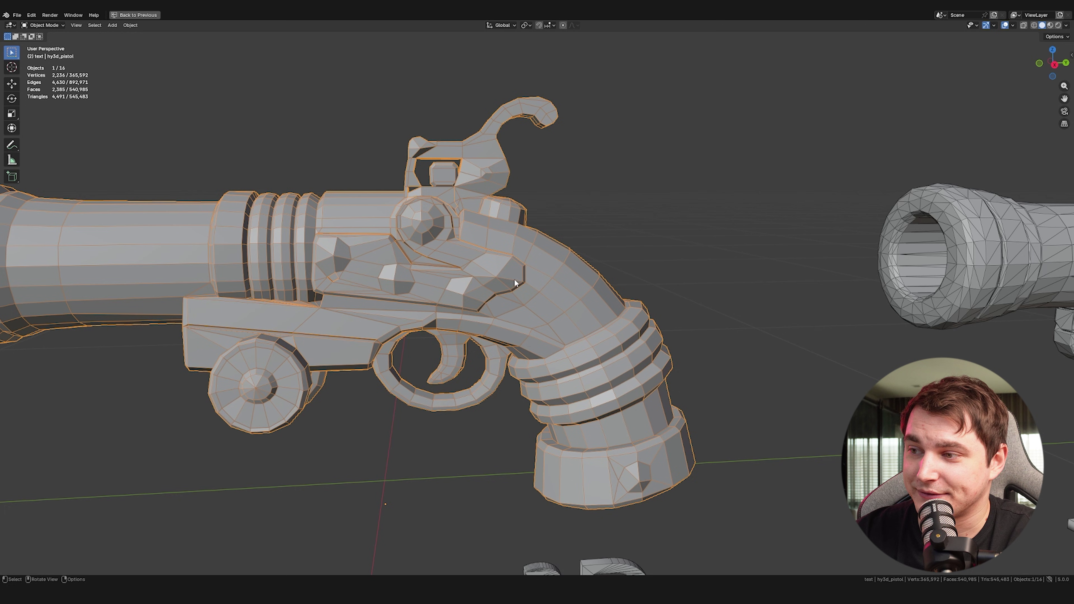
scroll(515, 282, down, 4)
scroll(370, 288, up, 4)
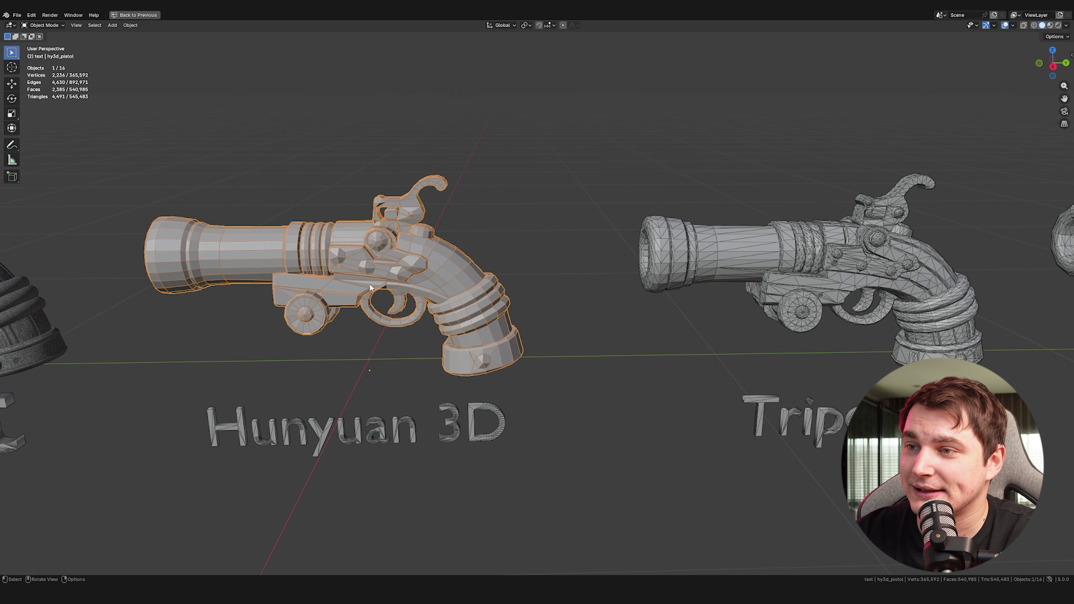
- Examine the MeshyAI and 3Daistudio pistols from the front and side, moving along the row past Tripo
shift+middle_drag(439, 281, 358, 263)
shift+middle_drag(779, 257, 551, 266)
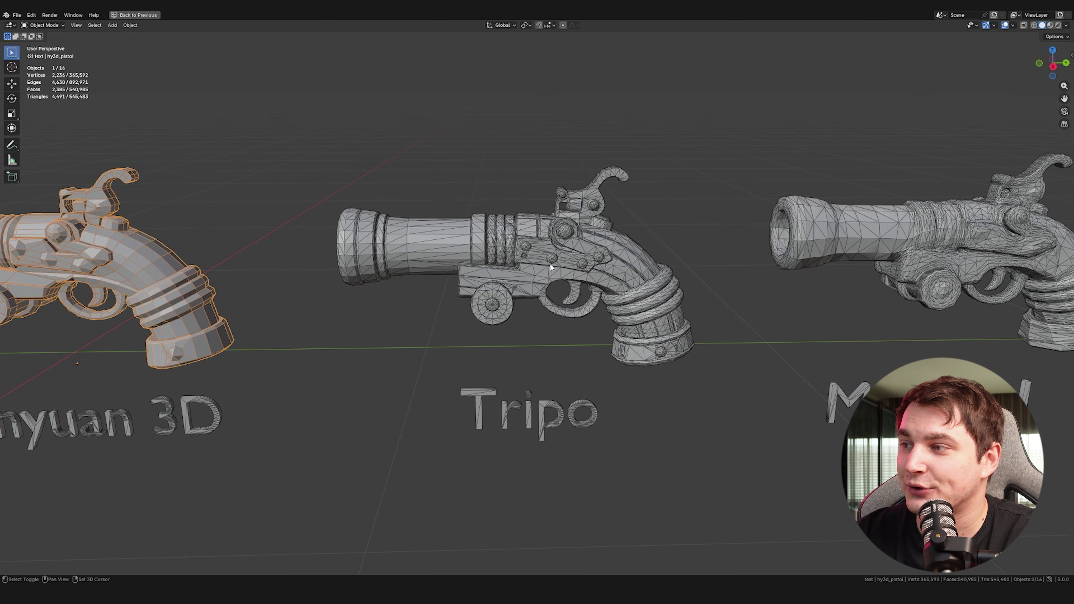
scroll(529, 279, down, 2)
scroll(376, 279, up, 1)
shift+middle_drag(376, 279, 295, 278)
middle_drag(391, 274, 59, 293)
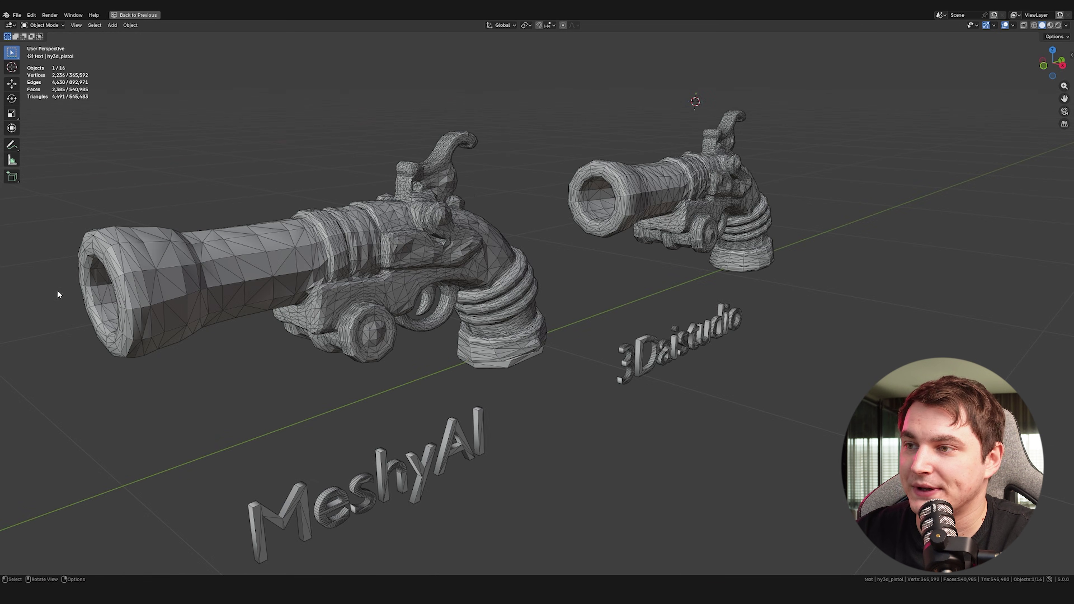
middle_drag(120, 352, 750, 199)
middle_drag(541, 314, 433, 295)
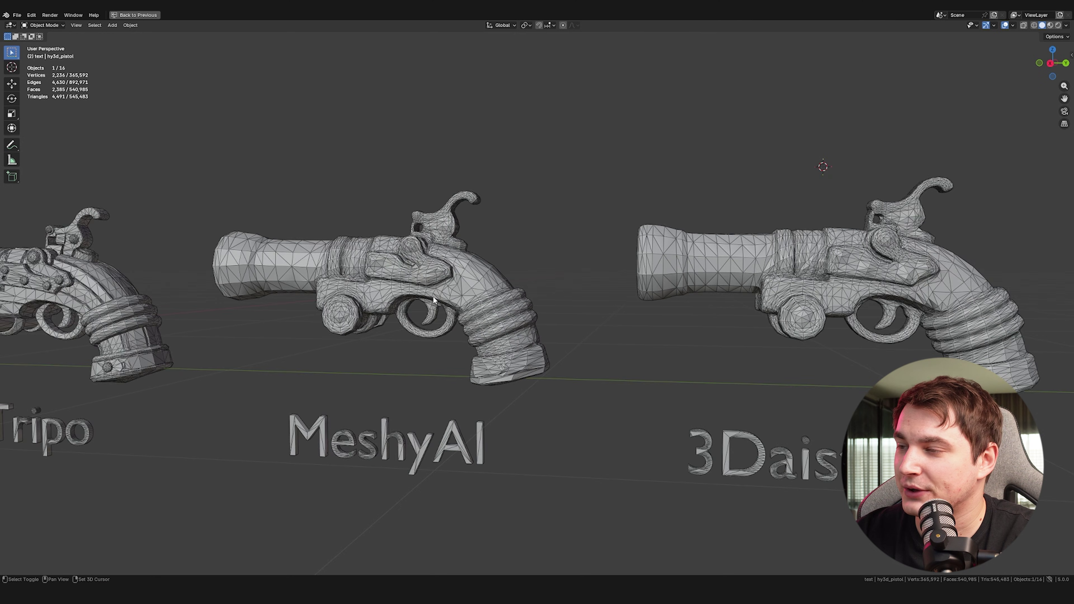
- Select the 3Daistudio pistol and run all 3D-print checks on its mesh
shift+middle_drag(809, 280, 580, 262)
scroll(592, 258, up, 2)
shift+middle_drag(683, 253, 491, 259)
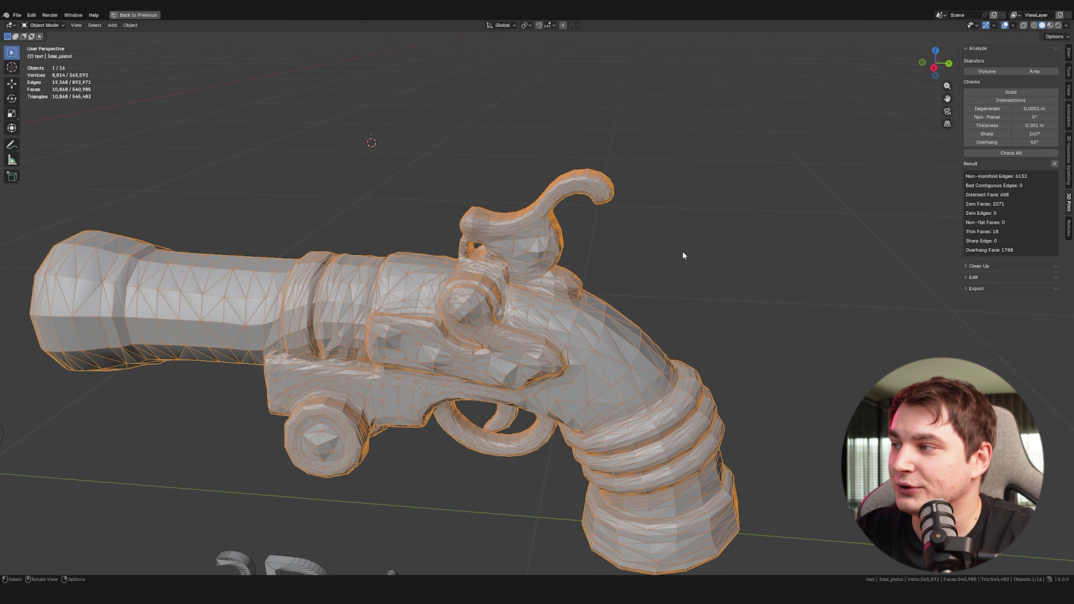
shift+middle_drag(684, 256, 766, 214)
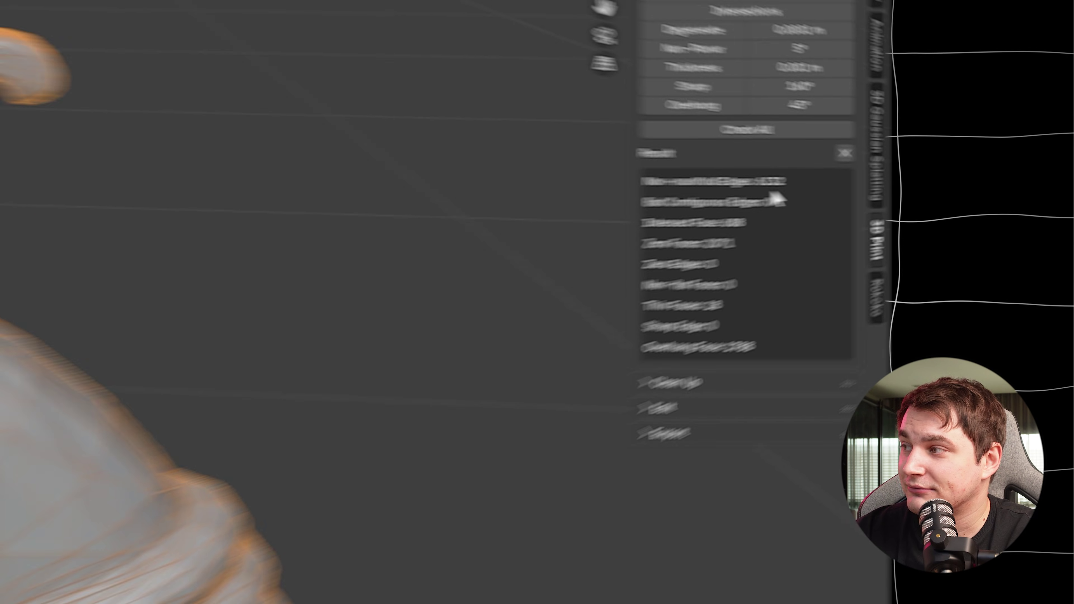
- Merge all of the 3Daistudio pistol's vertices by distance and return to object mode
key(Tab)
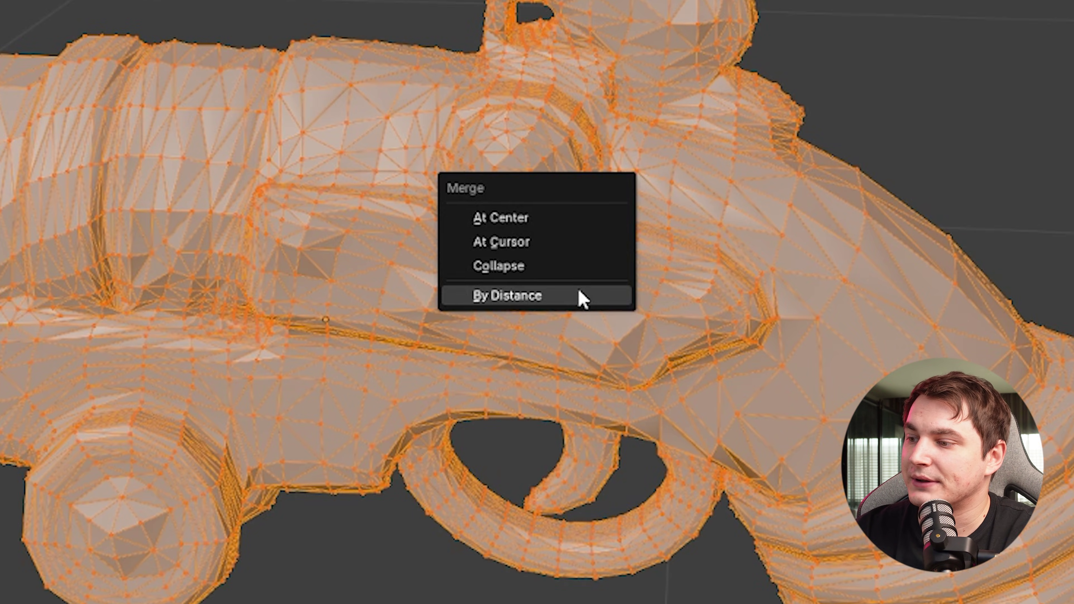
click(581, 294)
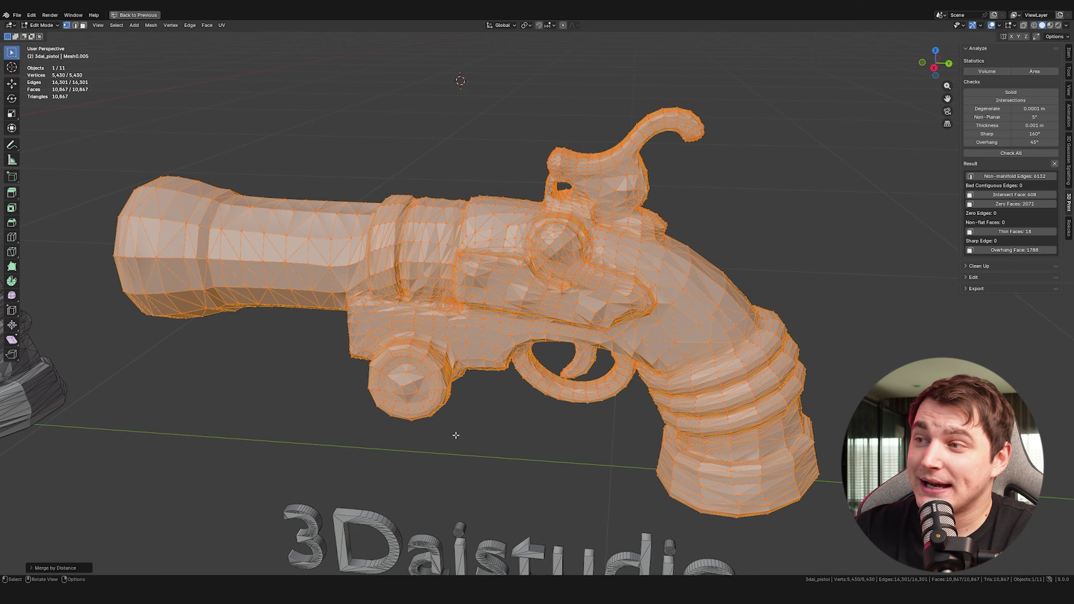
scroll(478, 425, down, 2)
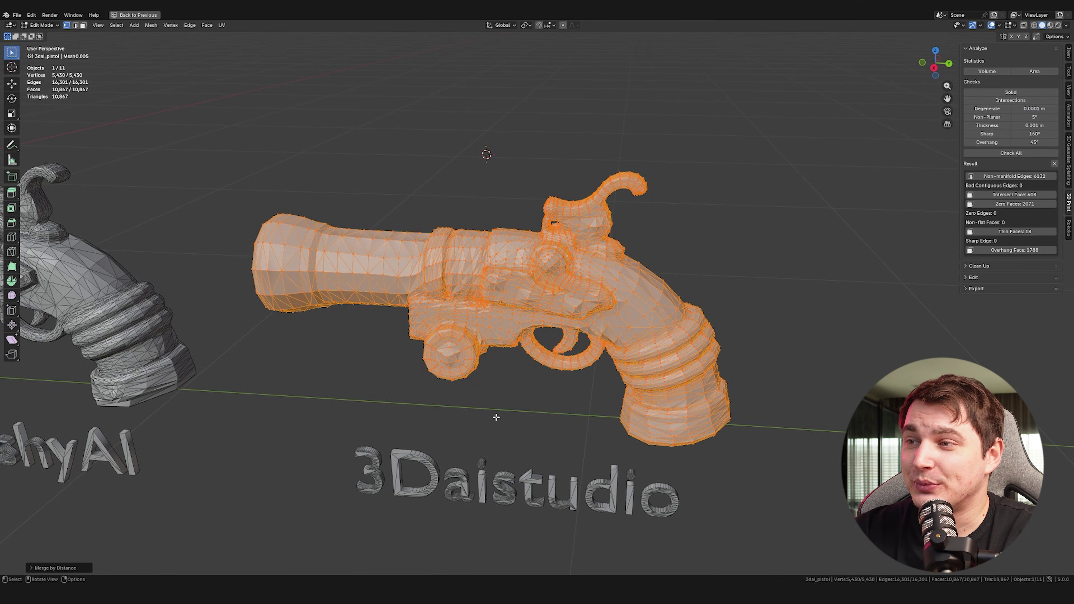
key(Tab)
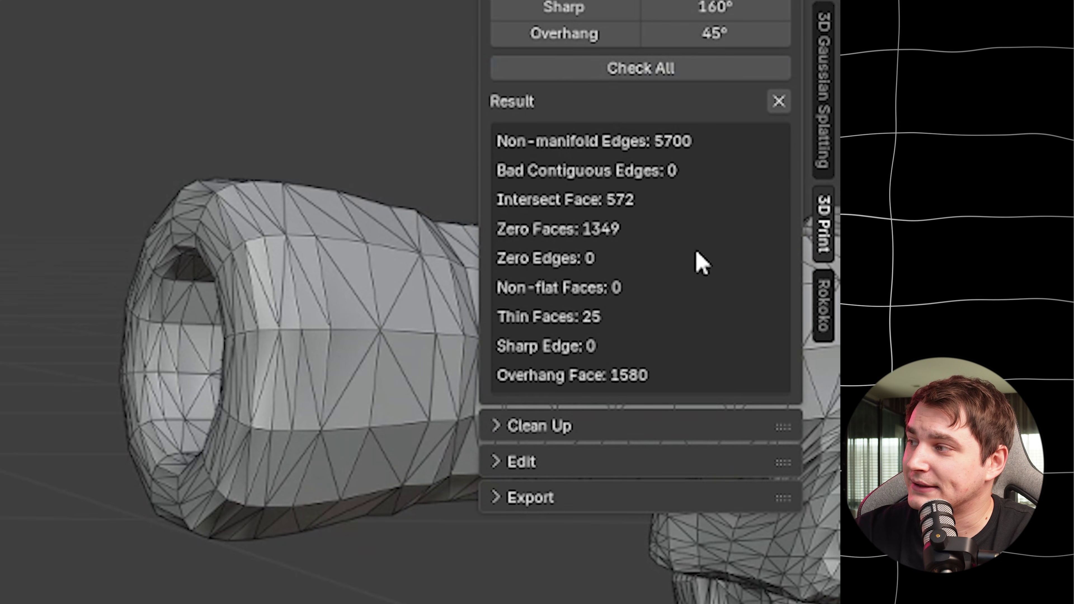
- Merge all of the MeshyAI pistol's vertices by distance and rerun all 3D-print checks
key(Tab)
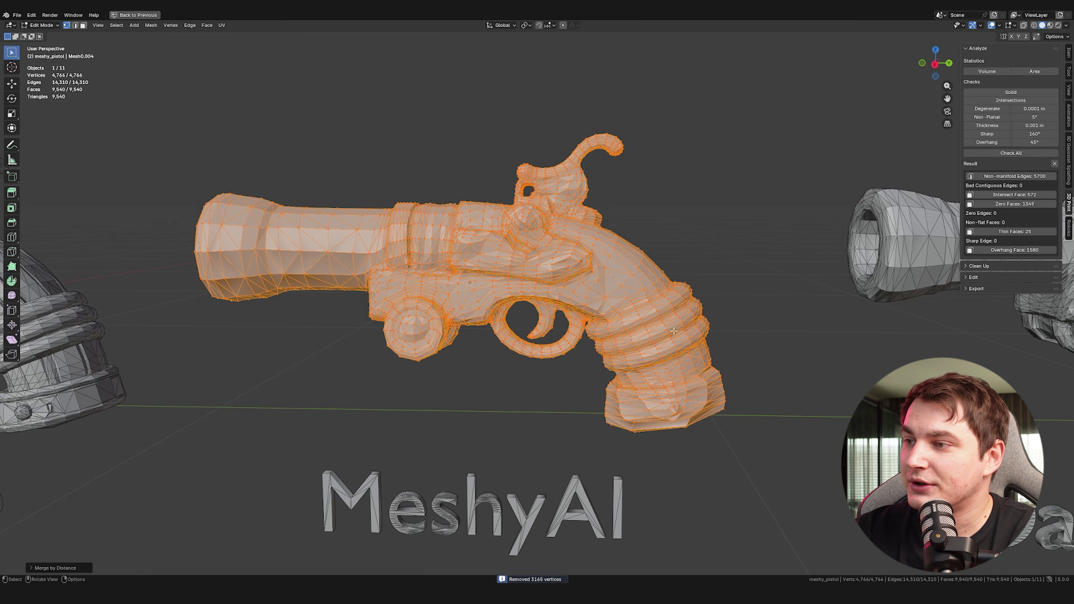
key(Tab)
click(1023, 153)
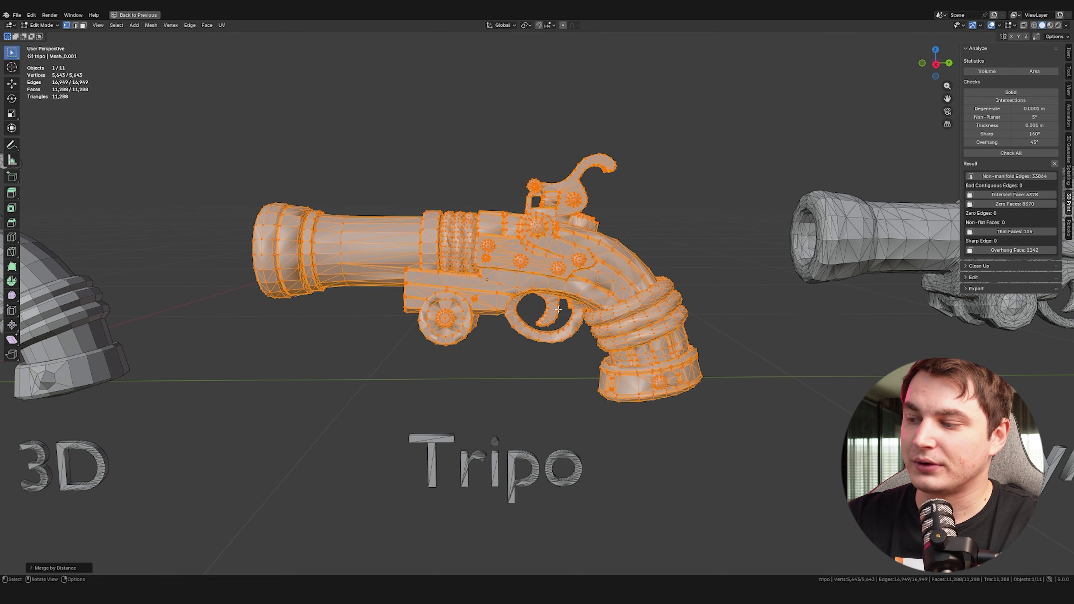
- Return the Tripo pistol to object mode, apply Shade Auto Smooth and run all 3D-print checks on it
key(Tab)
right_click(525, 277)
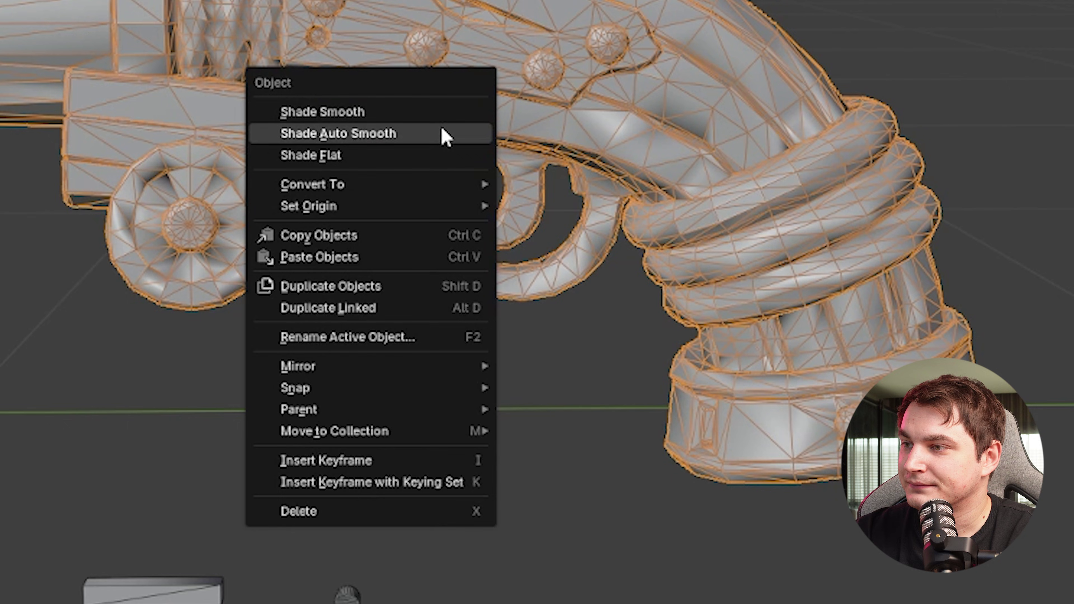
click(444, 136)
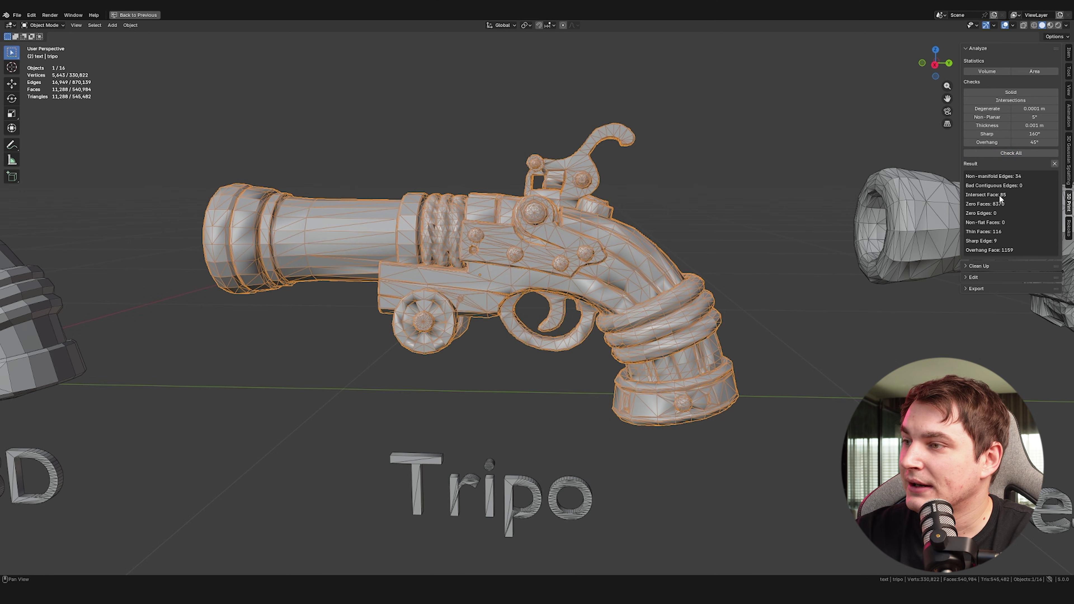
middle_drag(931, 216, 619, 227)
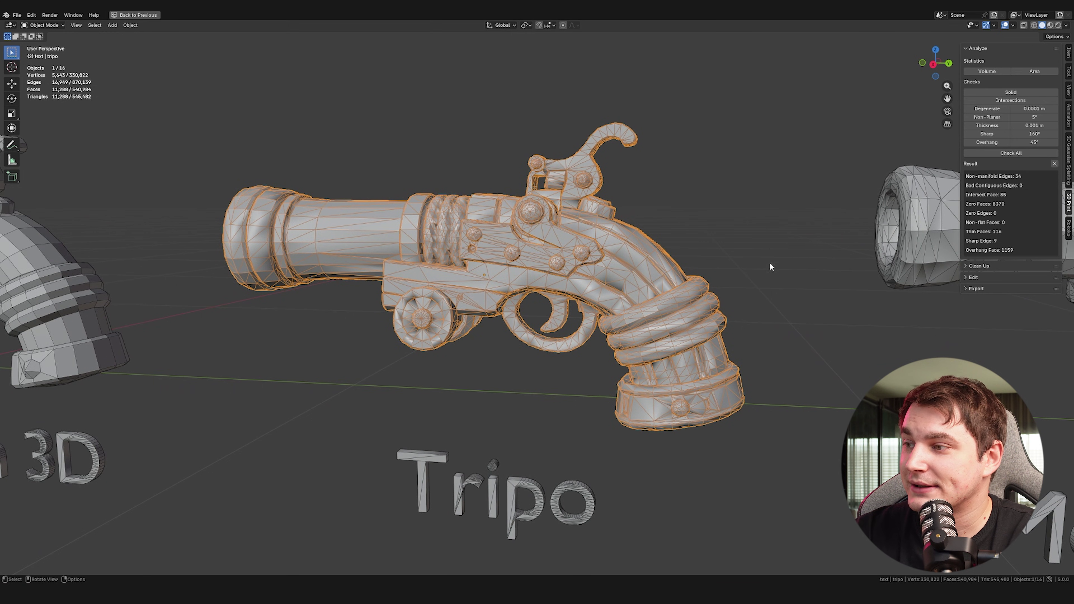
- Compare the MeshyAI and Tripo pistols' meshes side by side, selecting each in turn
scroll(778, 303, down, 3)
shift+middle_drag(778, 307, 560, 301)
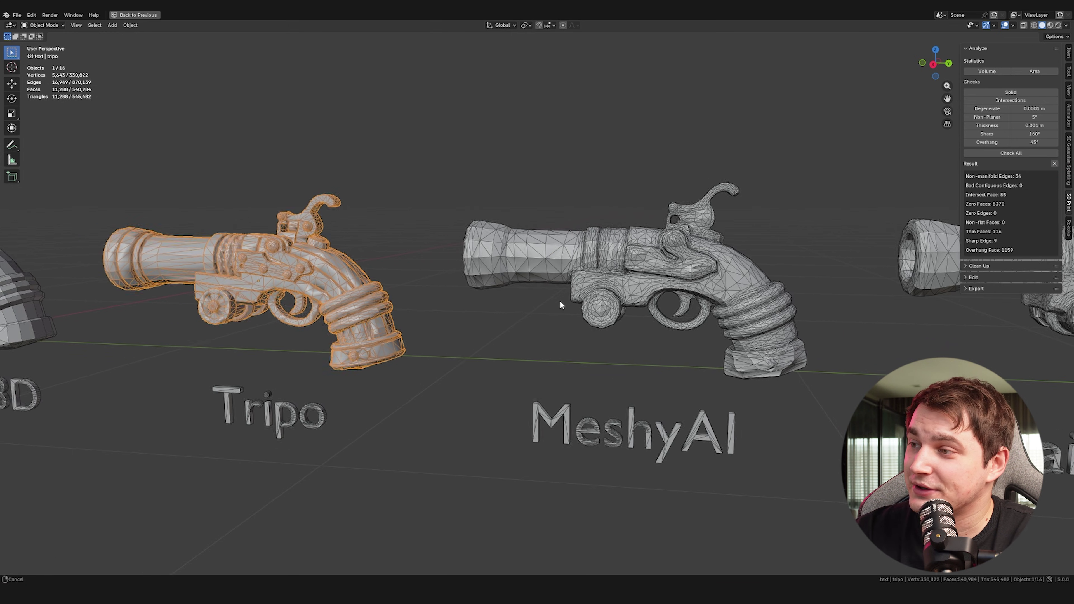
shift+middle_drag(560, 301, 563, 302)
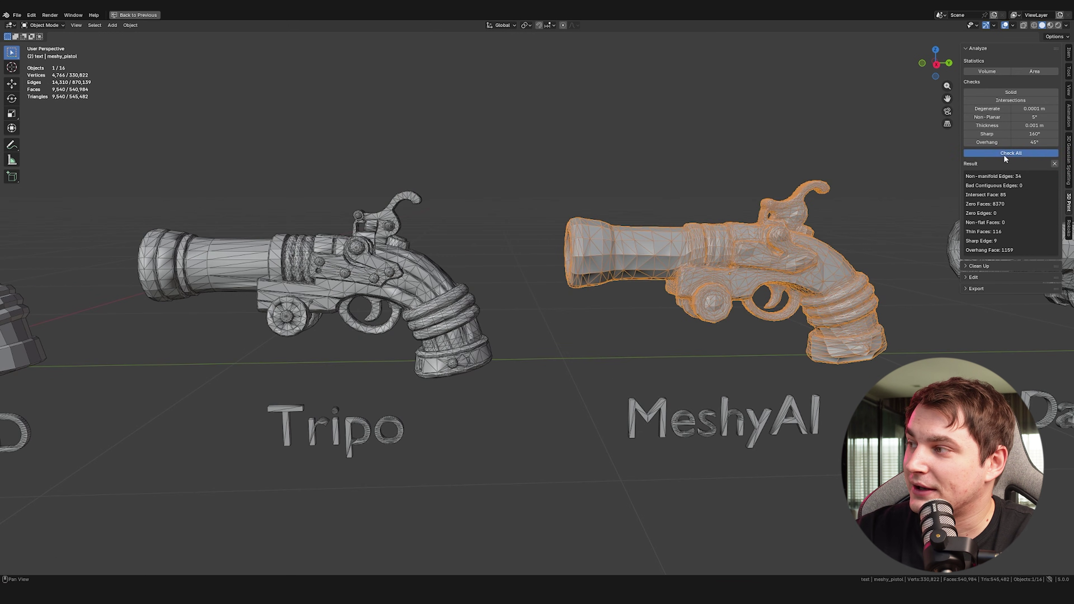
click(349, 261)
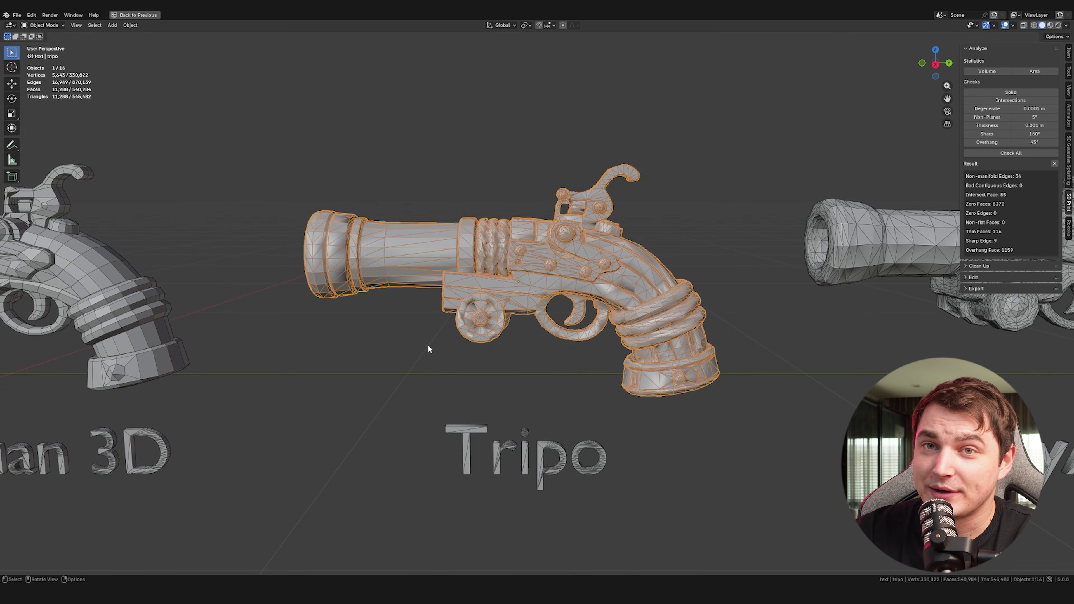
- Select the Hunyuan 3D pistol and run all 3D-print checks on its mesh
shift+middle_drag(428, 346, 592, 311)
click(457, 307)
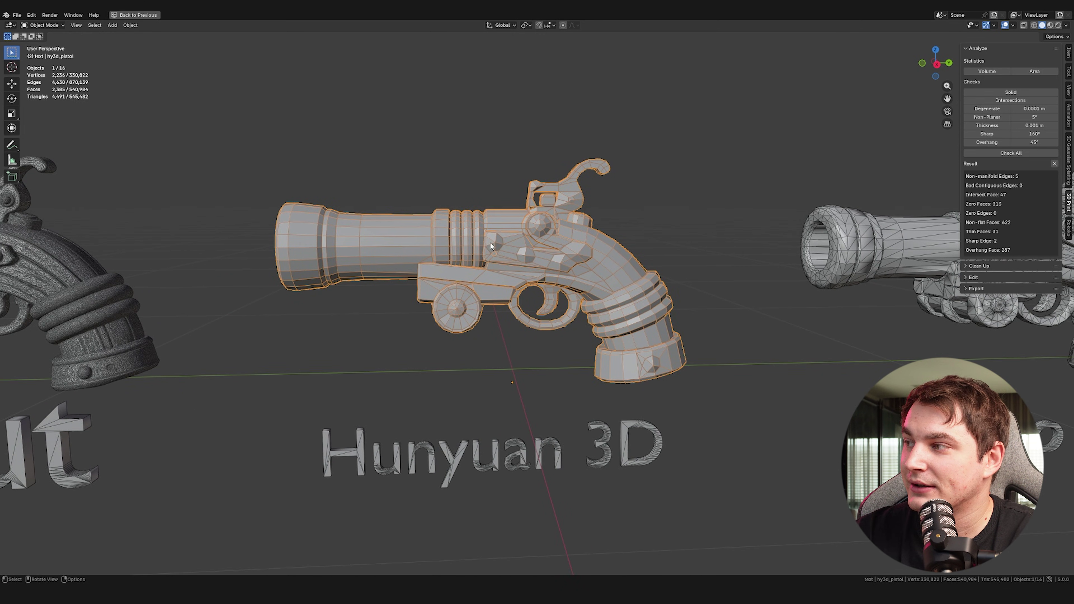
scroll(490, 246, up, 1)
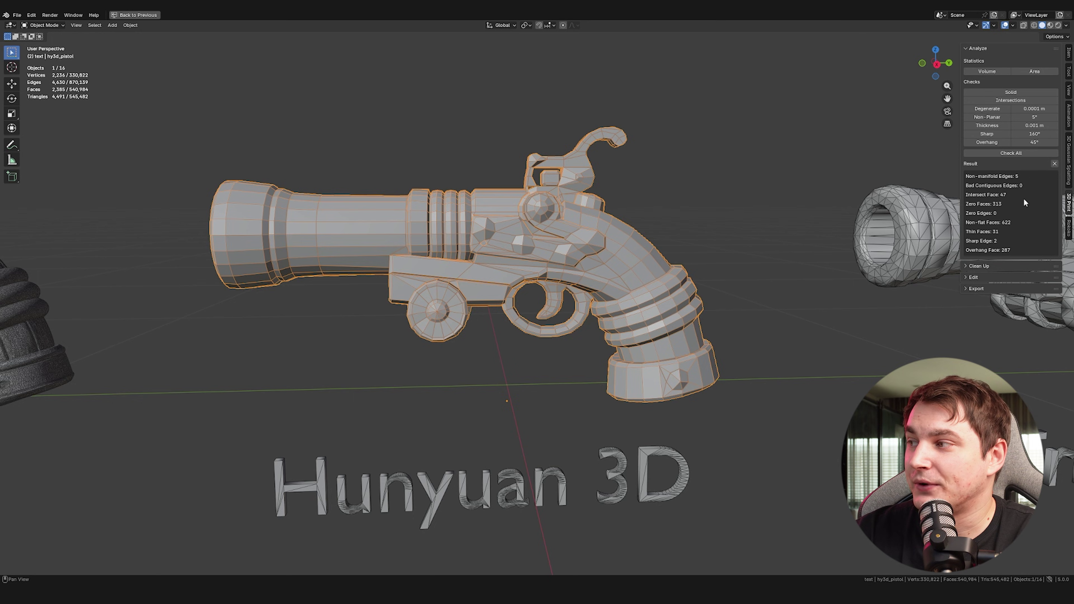
- Merge all of the Hunyuan 3D pistol's vertices by distance
key(Tab)
key(m)
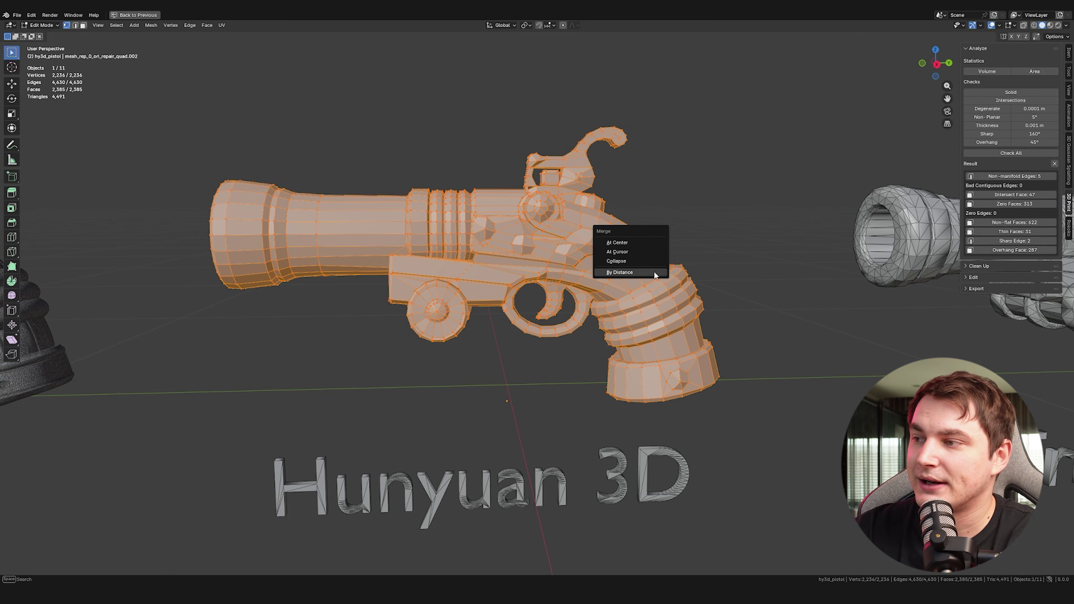
click(654, 271)
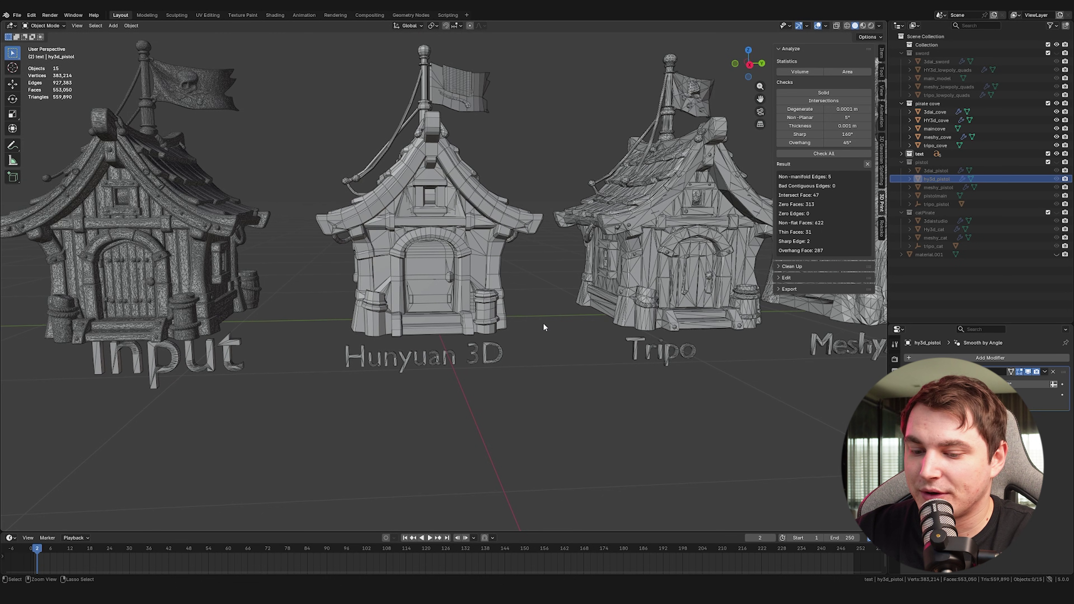
- Maximize the 3D viewport and select the input pirate house to examine its dense mesh
key(ctrl+space)
shift+middle_drag(602, 341, 364, 361)
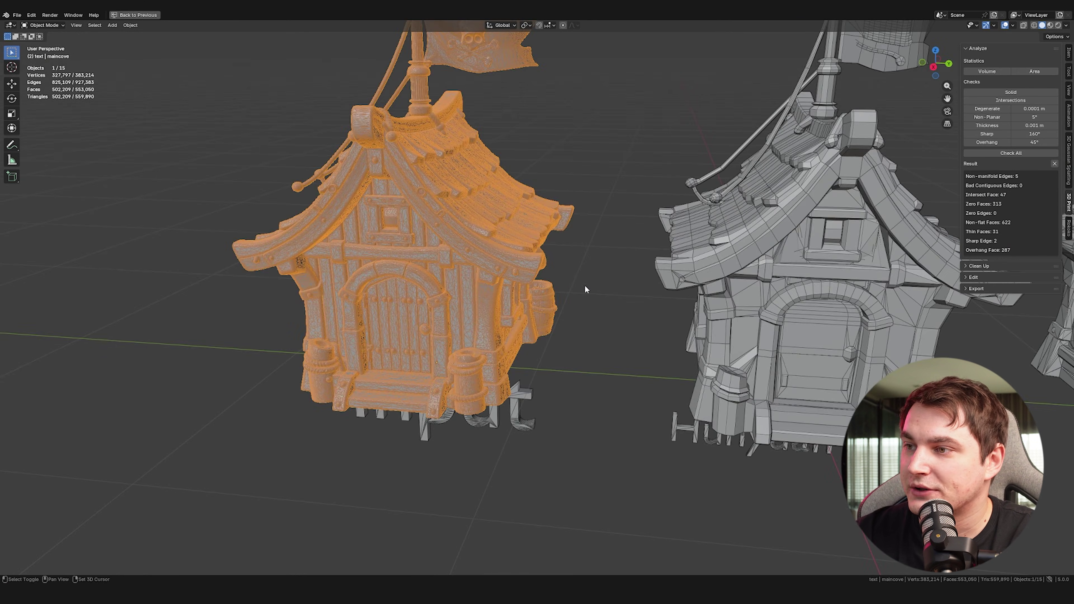
middle_drag(369, 241, 484, 296)
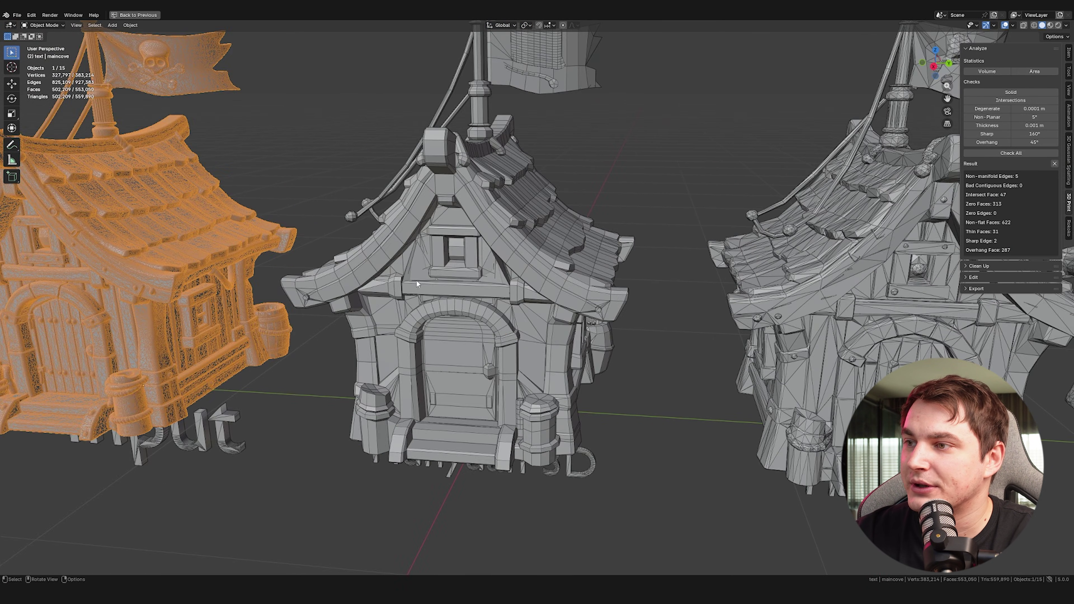
- Select the Hunyuan 3D house and run all 3D-print checks on its mesh
click(433, 300)
middle_drag(417, 281, 439, 296)
scroll(364, 293, up, 2)
middle_drag(371, 297, 623, 274)
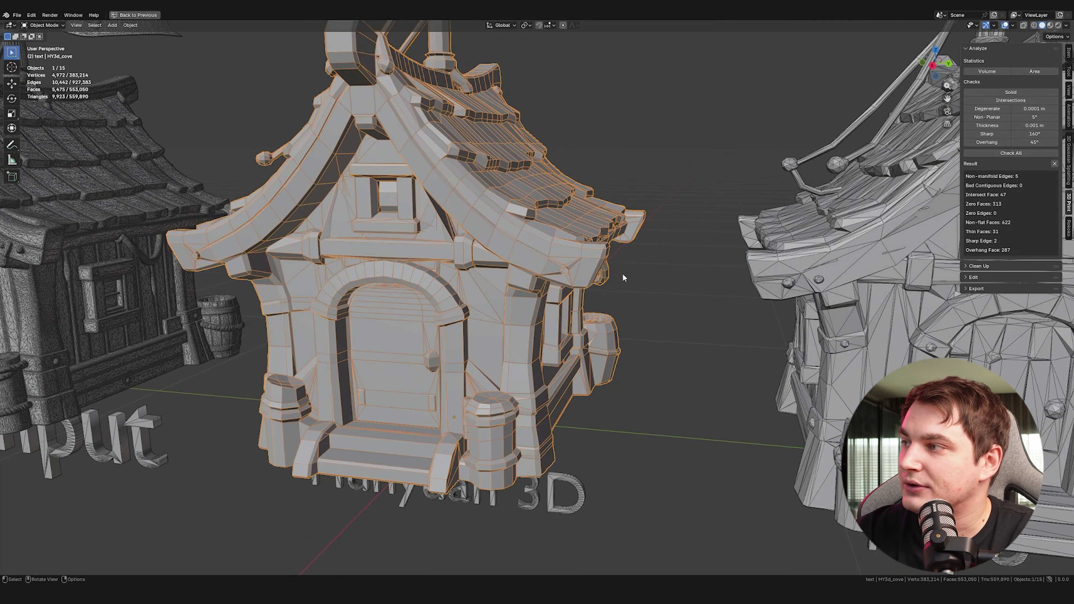
middle_drag(676, 232, 751, 226)
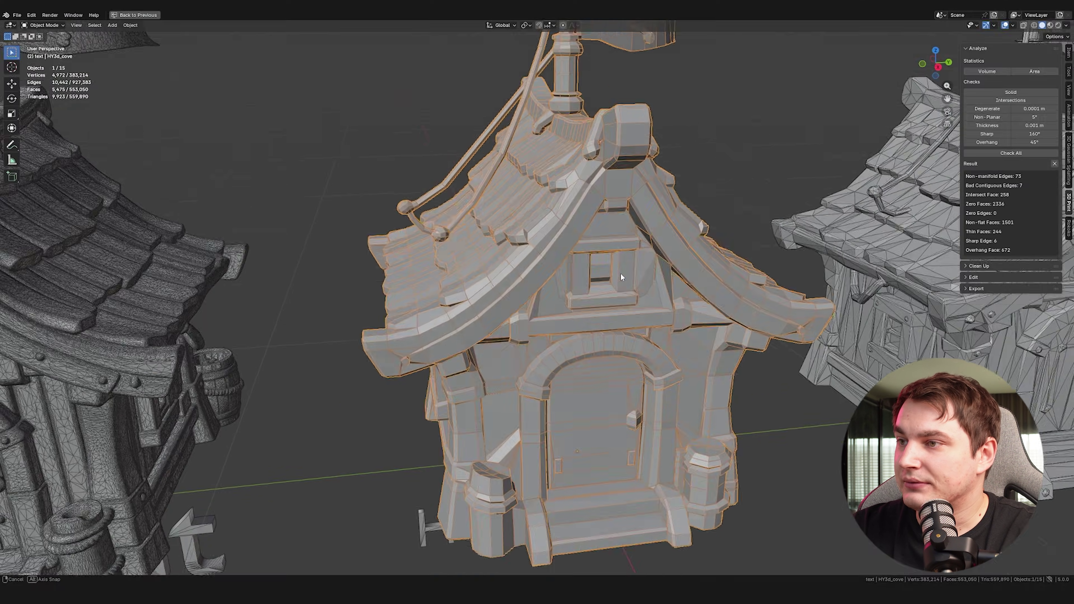
- Examine the Hunyuan 3D house's facade, window and roof topology up close
scroll(619, 273, up, 4)
middle_drag(614, 293, 527, 268)
scroll(558, 319, up, 7)
scroll(580, 305, down, 2)
scroll(580, 309, down, 4)
scroll(669, 328, down, 4)
middle_drag(594, 192, 646, 177)
- Select the Tripo house and examine its triangulated mesh up close in Edit Mode
click(710, 231)
shift+middle_drag(711, 231, 598, 269)
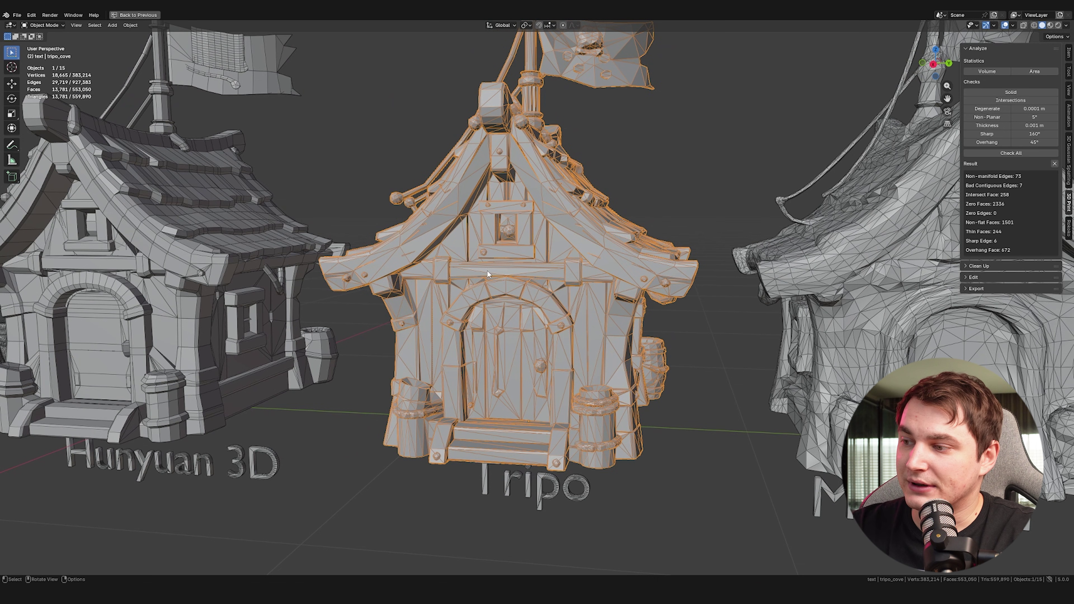
scroll(480, 295, up, 6)
middle_drag(445, 321, 470, 300)
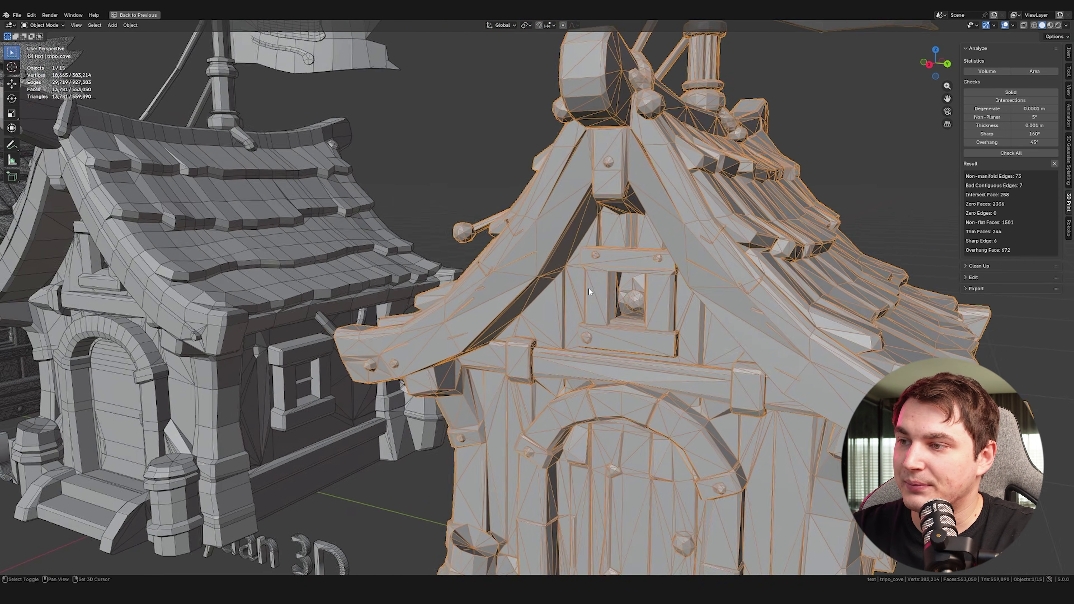
scroll(396, 290, up, 3)
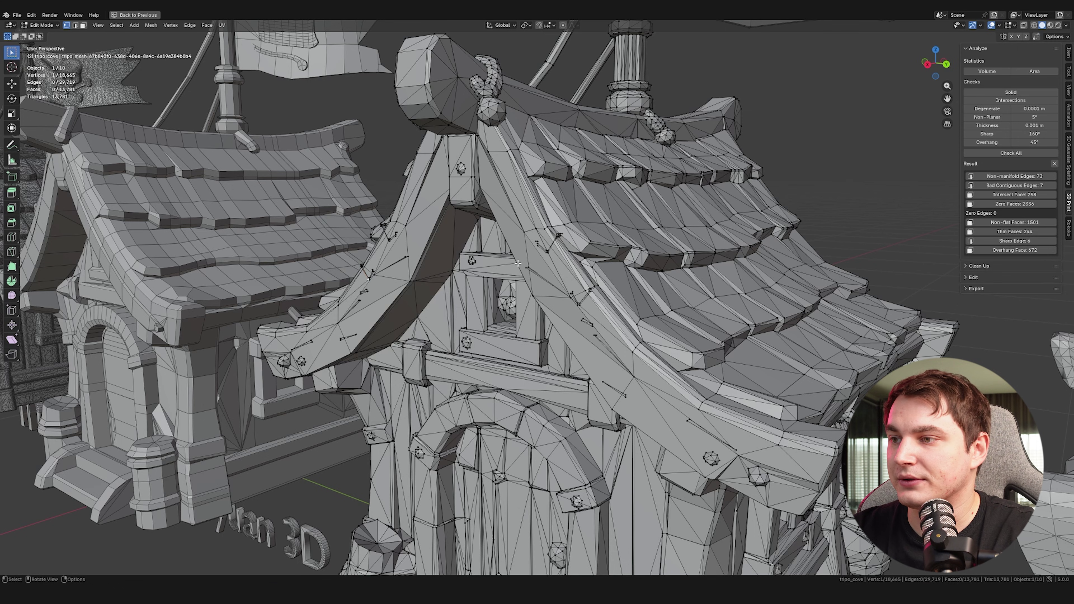
- Run all 3D-print checks on the Tripo house and merge all its vertices by distance, returning to Object Mode
key(KP_Decimal)
scroll(507, 292, down, 14)
middle_drag(503, 303, 653, 249)
scroll(575, 330, up, 3)
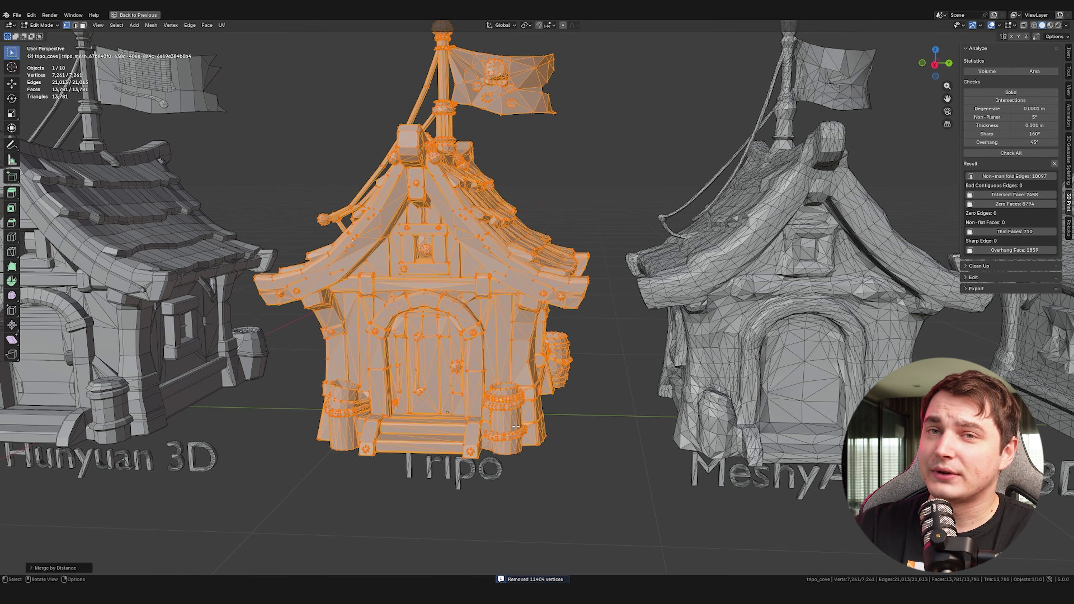
key(Tab)
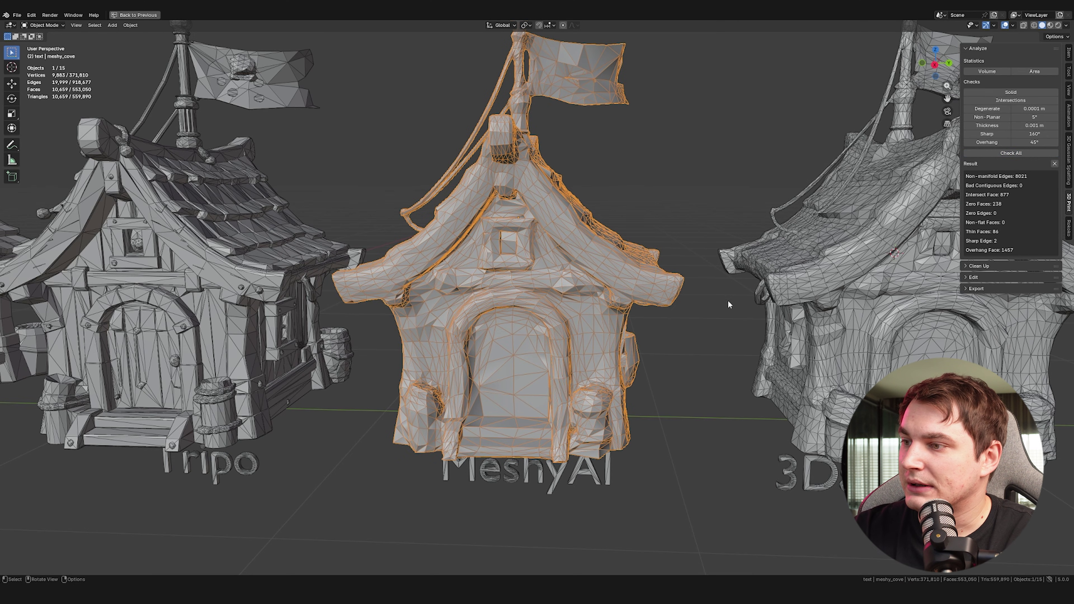
- Clear the selection and compare the MeshyAI and 3D AI Studio houses' meshes from the front and above
middle_drag(659, 356, 534, 347)
click(545, 350)
scroll(560, 372, up, 5)
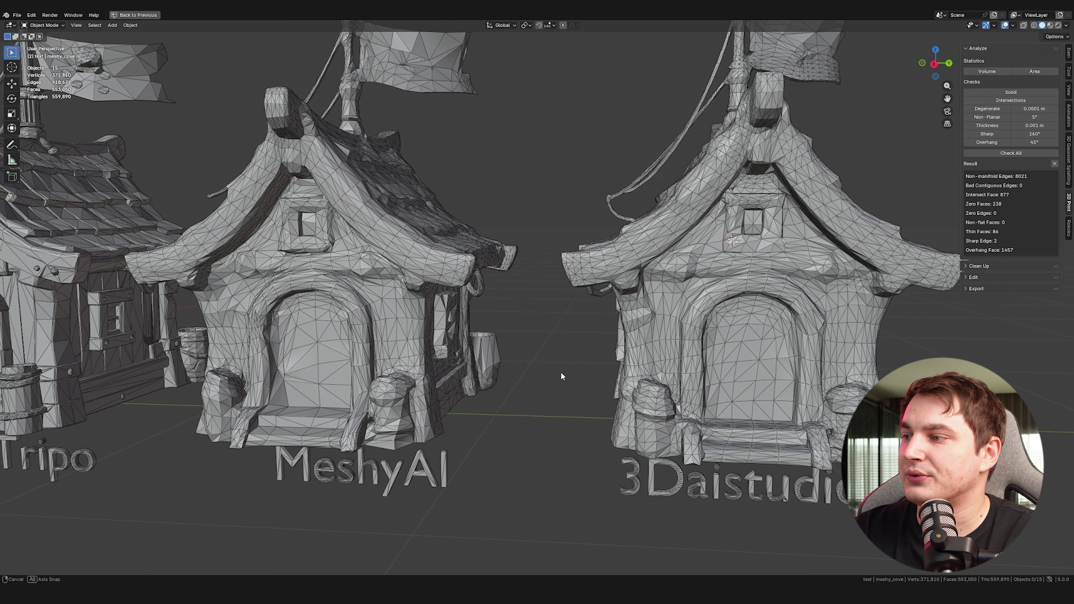
middle_drag(555, 394, 685, 248)
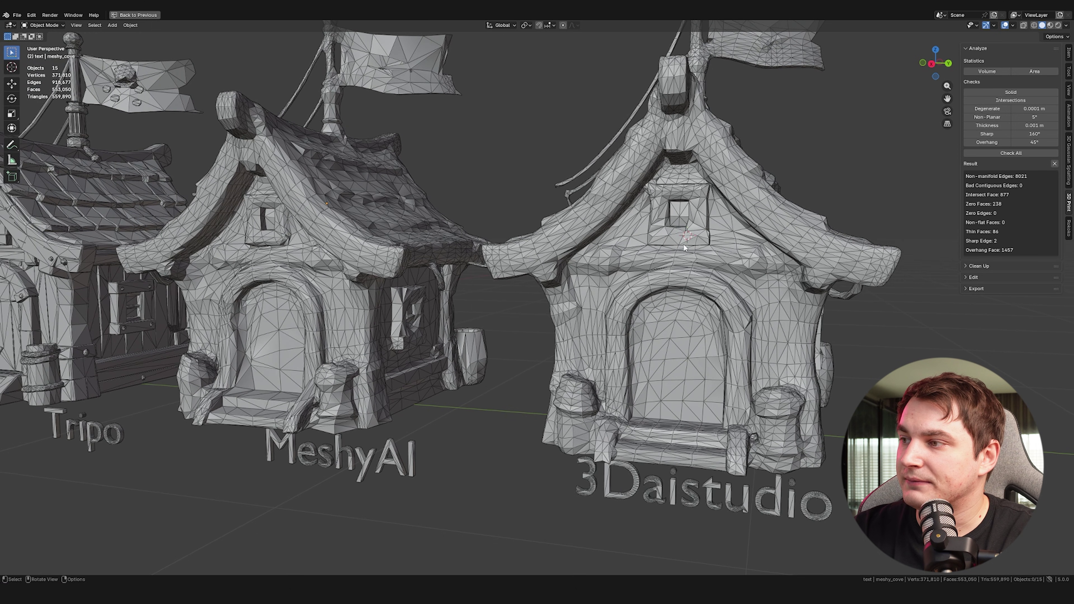
middle_drag(598, 350, 516, 243)
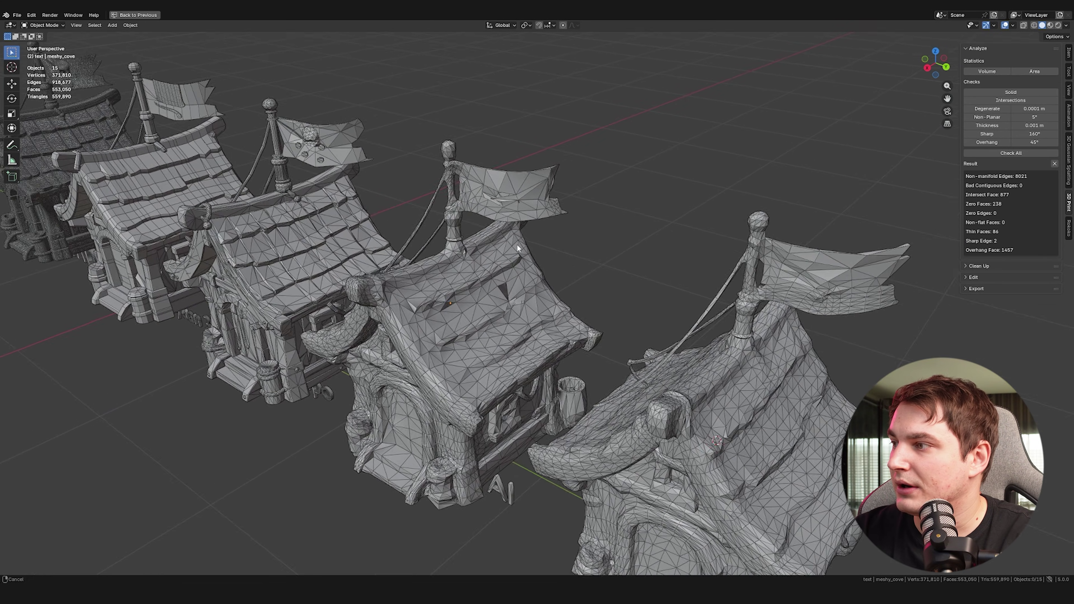
- Select the MeshyAI house and inspect the mesh of its roof and flag
scroll(582, 265, up, 5)
middle_drag(581, 266, 547, 253)
click(672, 223)
middle_drag(671, 223, 807, 302)
middle_drag(473, 280, 589, 289)
middle_drag(539, 228, 597, 279)
- Preview the houses' textures in Material Preview and return the viewport to Solid shading
click(1050, 25)
mouse_move(672, 288)
middle_down()
mouse_move(594, 292)
mouse_move(580, 314)
mouse_move(596, 314)
mouse_move(636, 272)
mouse_move(484, 194)
mouse_move(487, 243)
middle_up()
scroll(539, 341, down, 1)
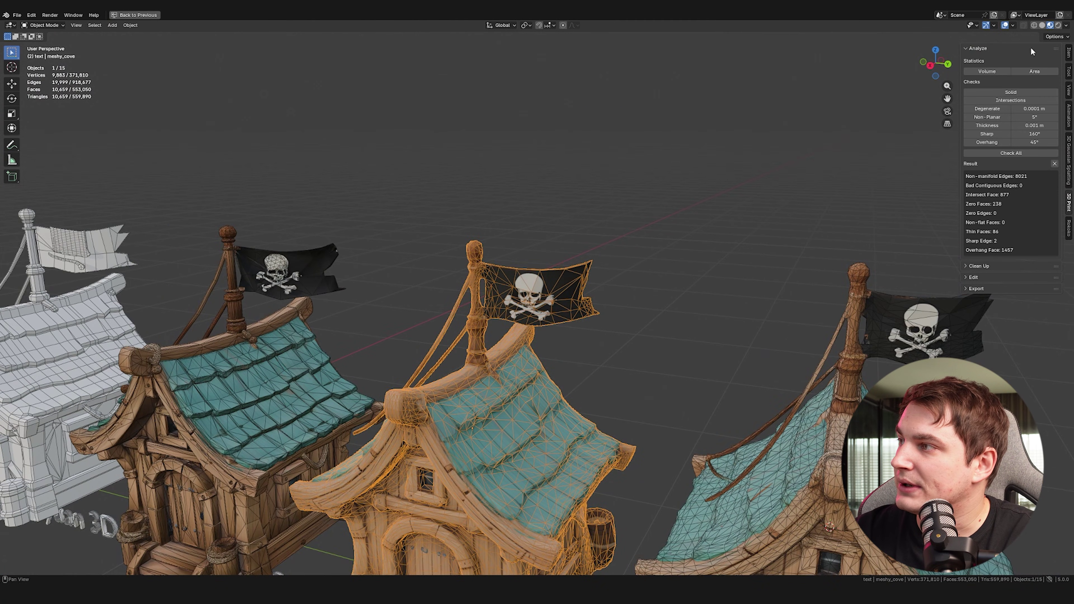
click(1043, 25)
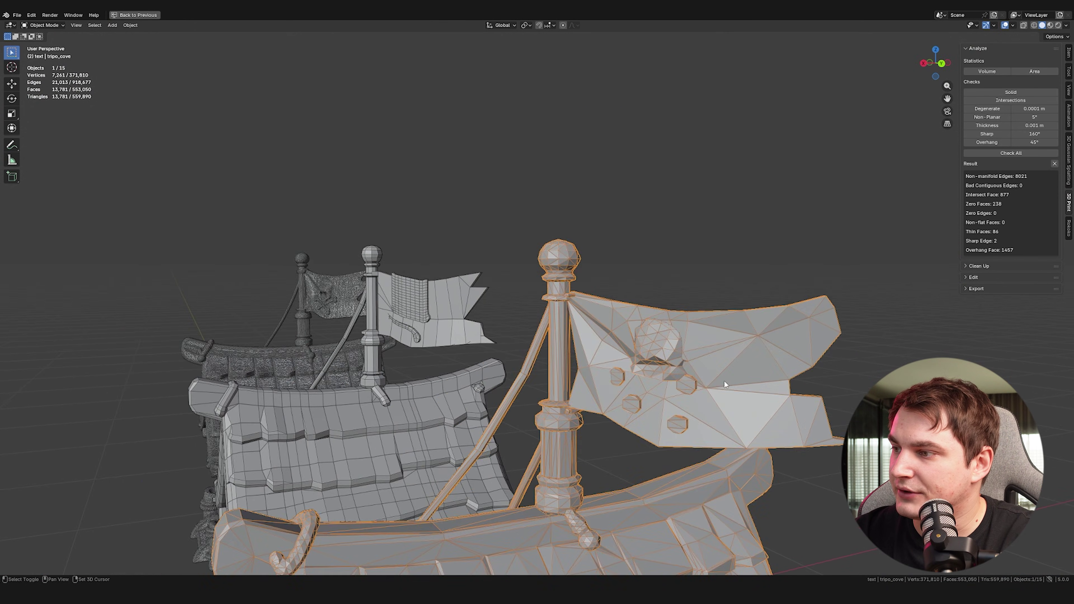
- Inspect the skull-and-bones geometry on the Tripo house's flag and select the Hunyuan 3D house for comparison
scroll(593, 333, up, 6)
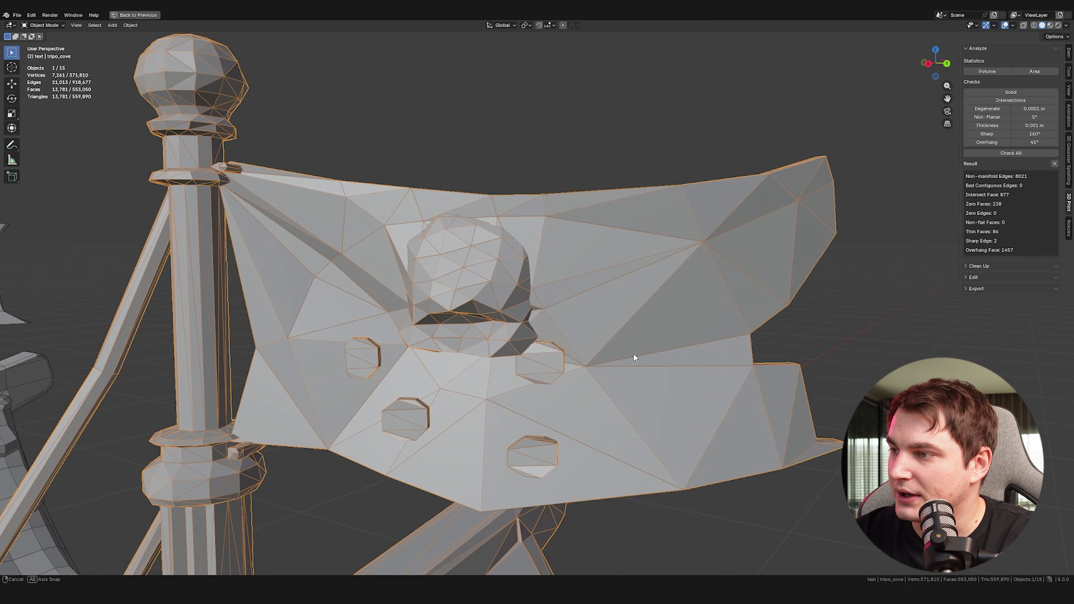
scroll(604, 276, down, 4)
middle_drag(575, 283, 537, 287)
scroll(373, 276, down, 1)
scroll(536, 289, down, 10)
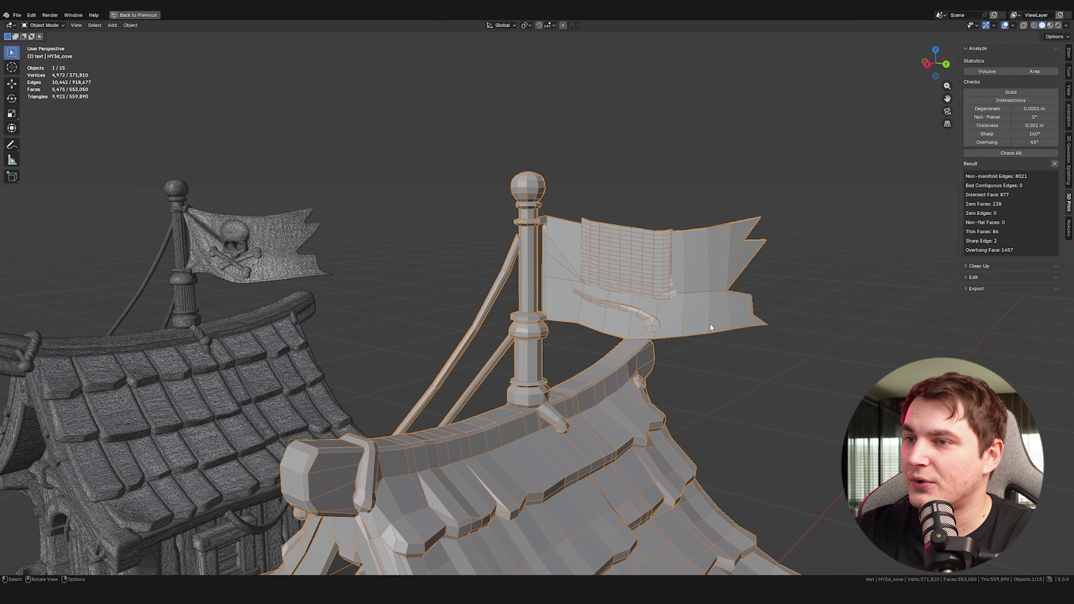
- Select the input house and compare its flag's mesh with its texture in Material Preview
scroll(709, 325, up, 2)
shift+middle_drag(431, 321, 549, 329)
click(254, 275)
shift+middle_drag(253, 277, 532, 285)
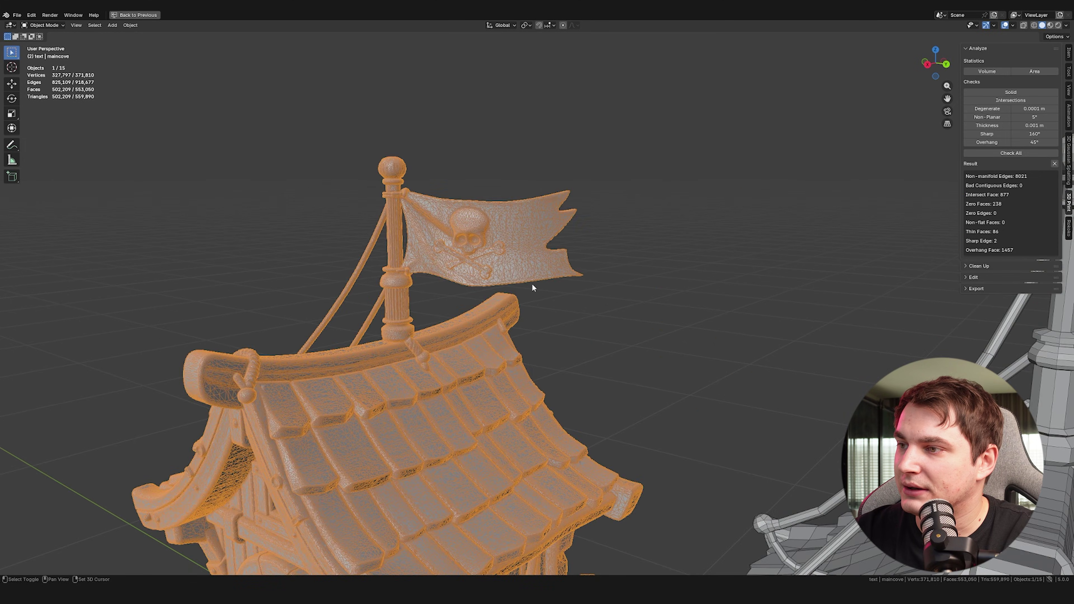
scroll(499, 267, up, 2)
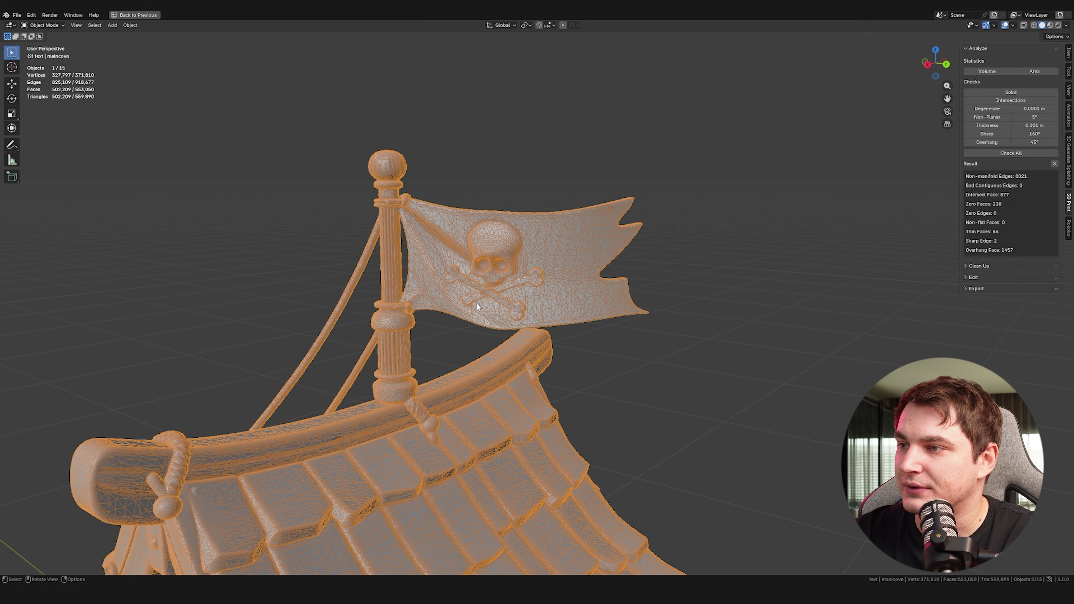
middle_drag(524, 182, 572, 180)
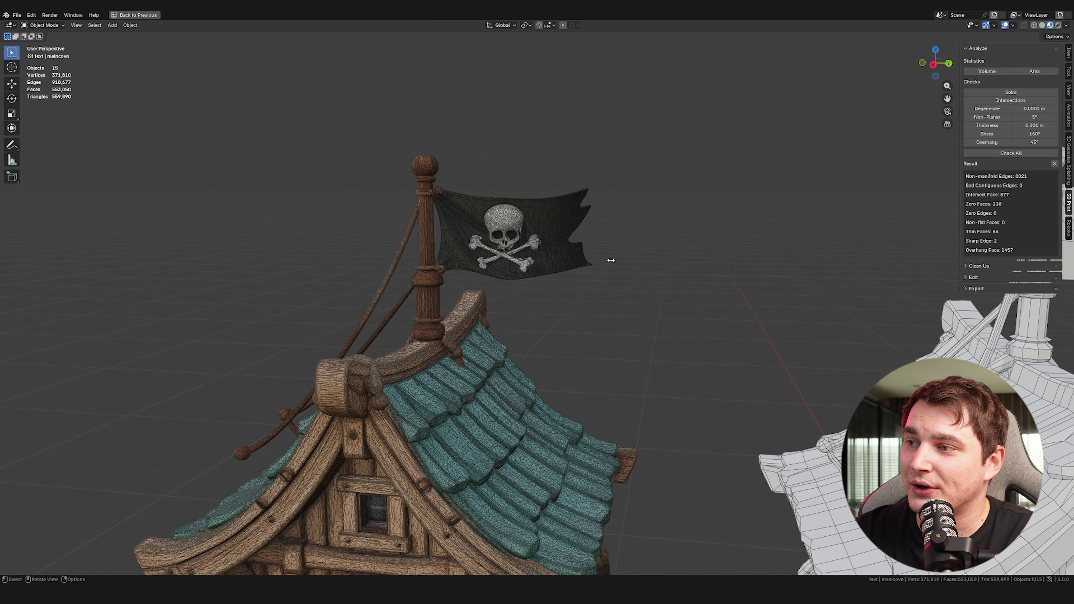
middle_drag(611, 260, 608, 210)
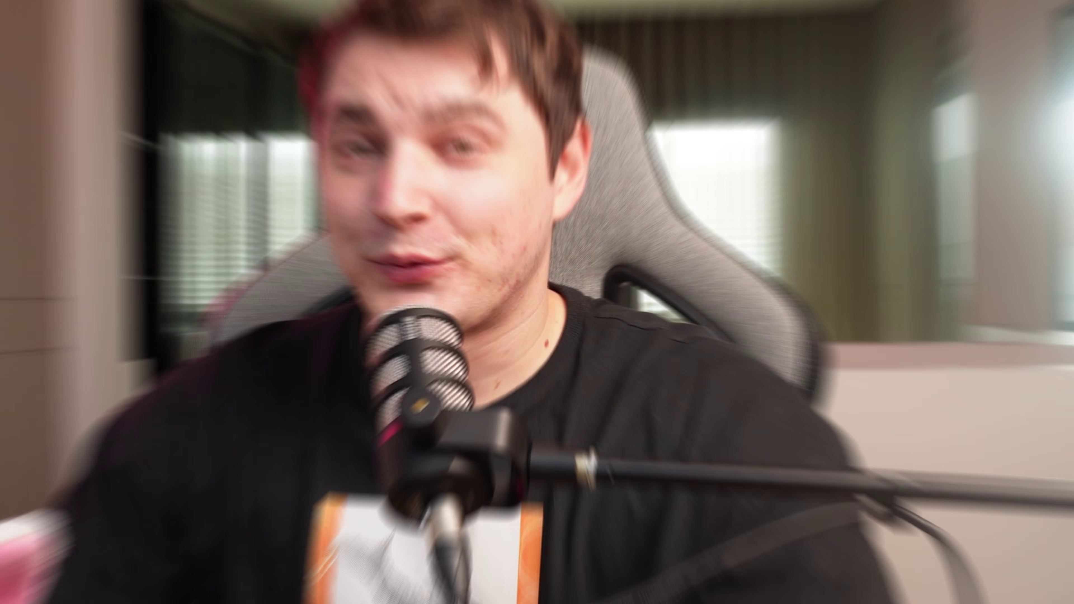